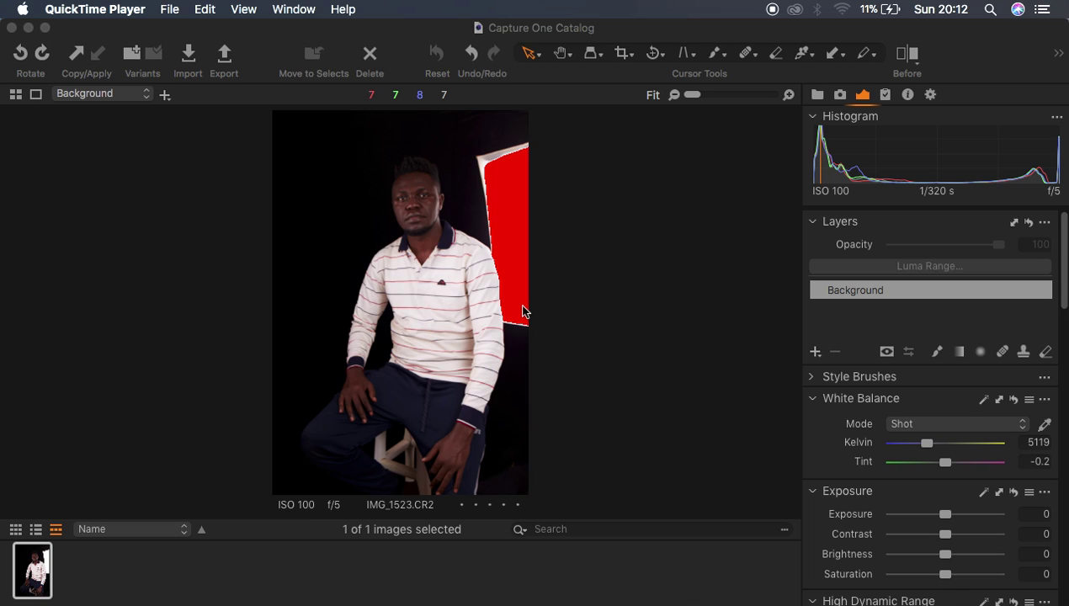
Switch the workspace to the Default layout
left_click(660, 246)
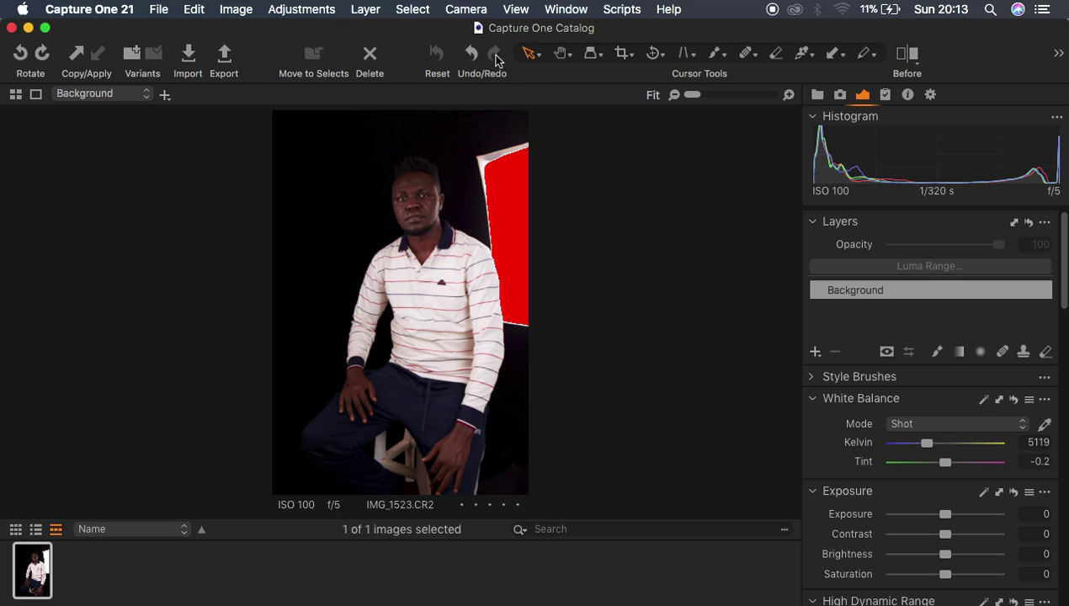
left_click(565, 10)
mouse_move(582, 32)
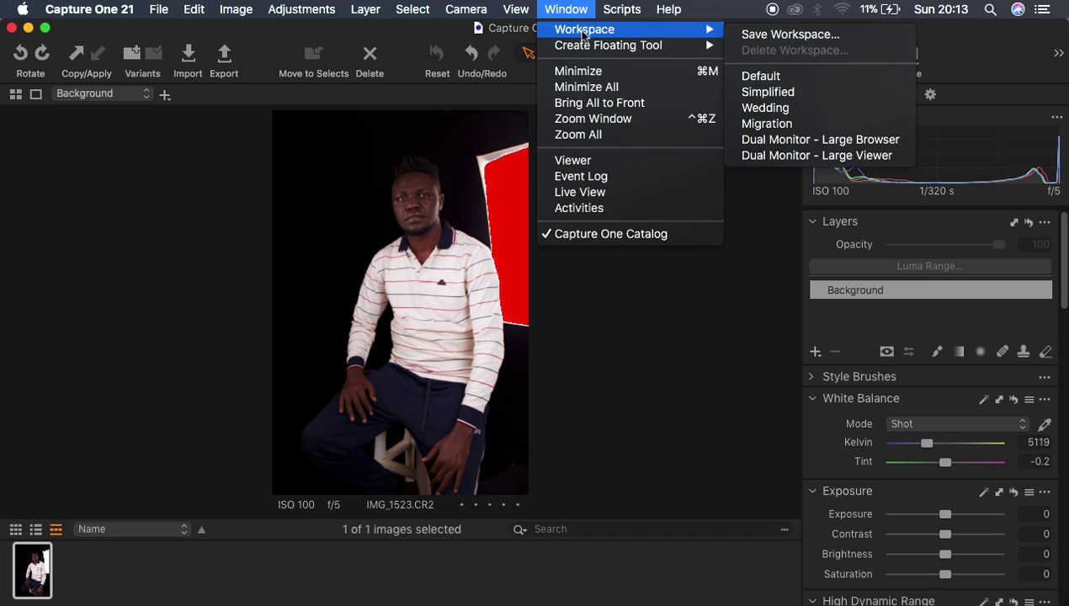
left_click(762, 75)
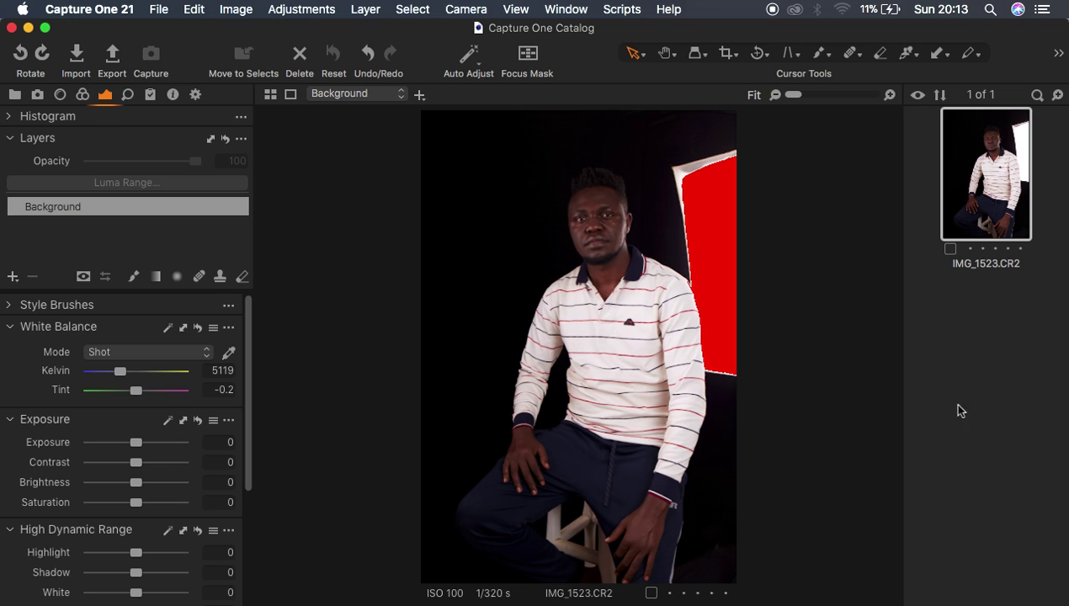
Switch the workspace to Migration and shrink the thumbnail browser to enlarge the photo viewer
left_click(562, 9)
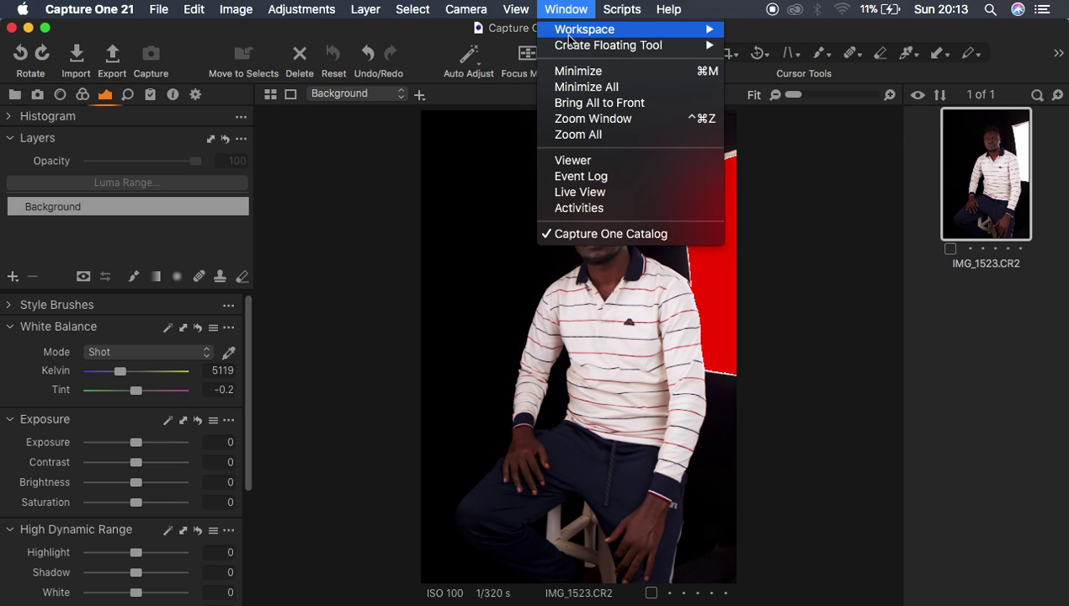
mouse_move(569, 38)
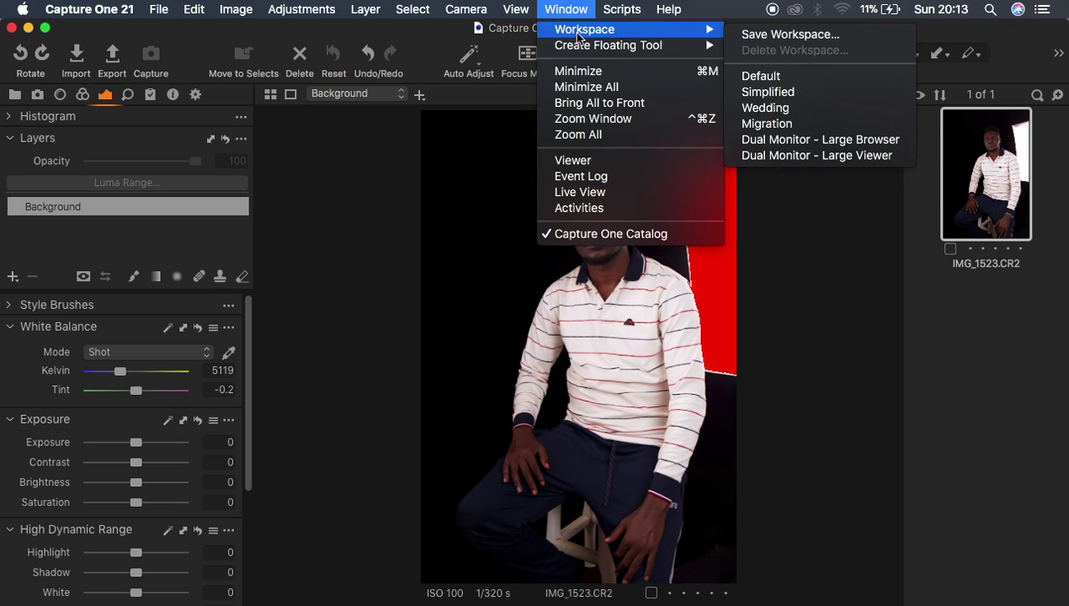
left_click(799, 125)
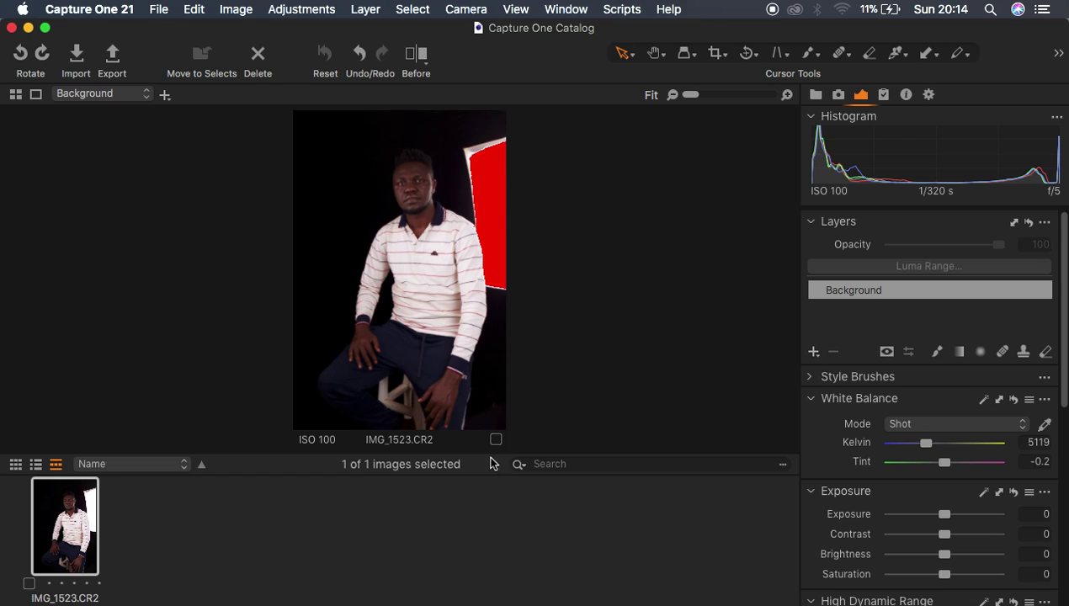
left_click(190, 379)
left_click_drag(340, 461, 344, 518)
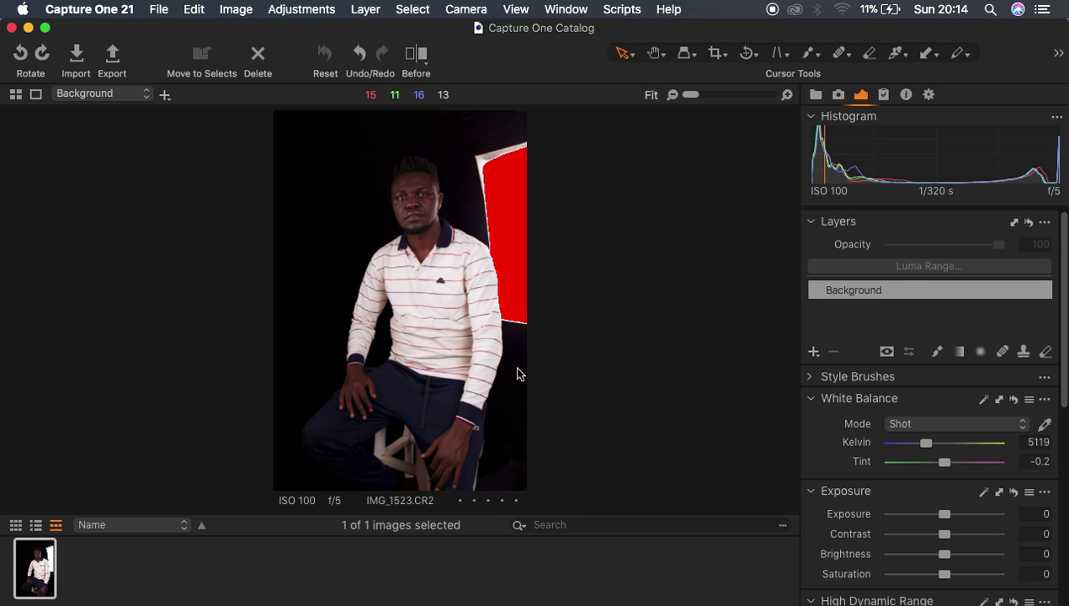
Customize the toolbar by adding the Variants item beside Before and removing Move to Selects
right_click(491, 57)
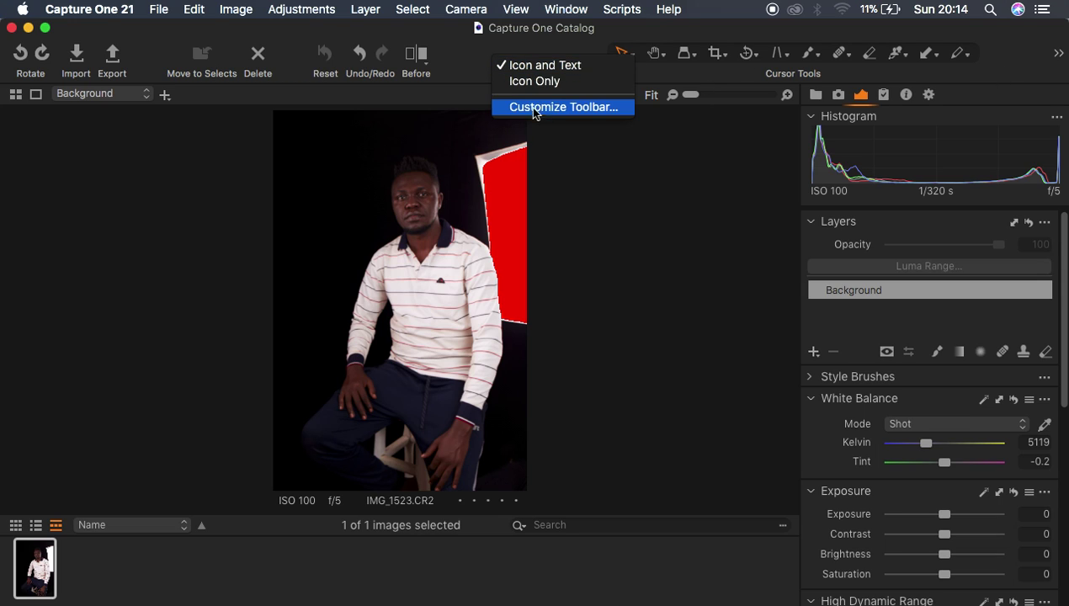
left_click(562, 108)
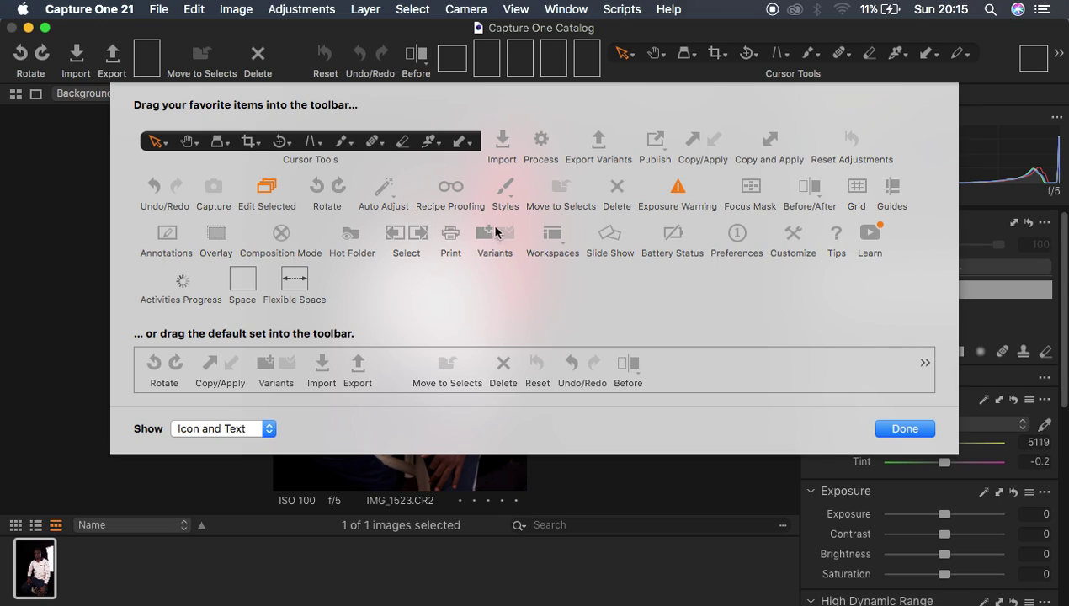
left_click_drag(482, 234, 464, 61)
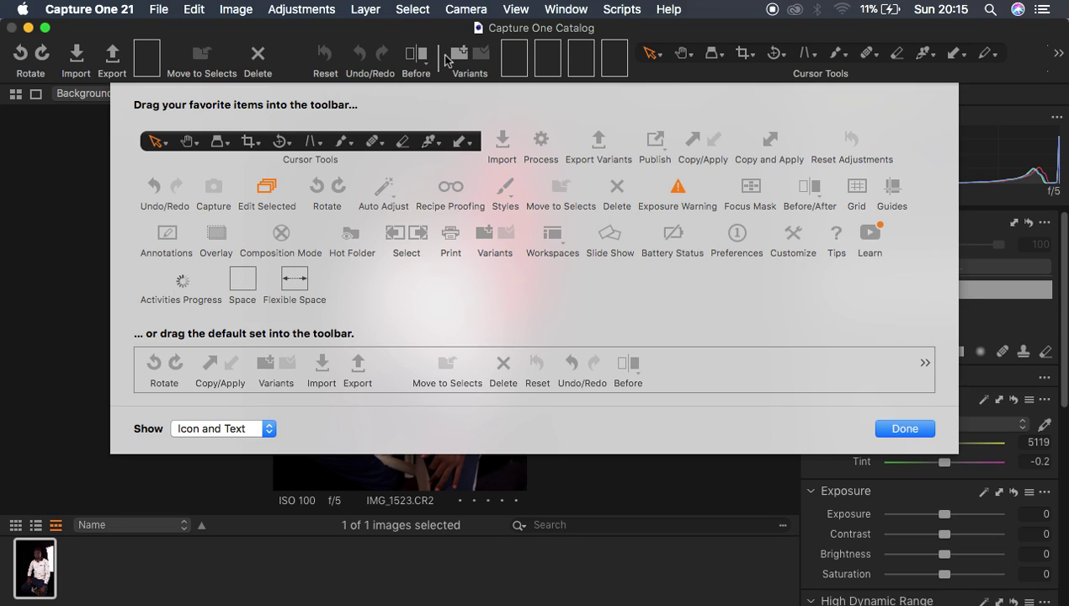
left_click_drag(200, 59, 414, 295)
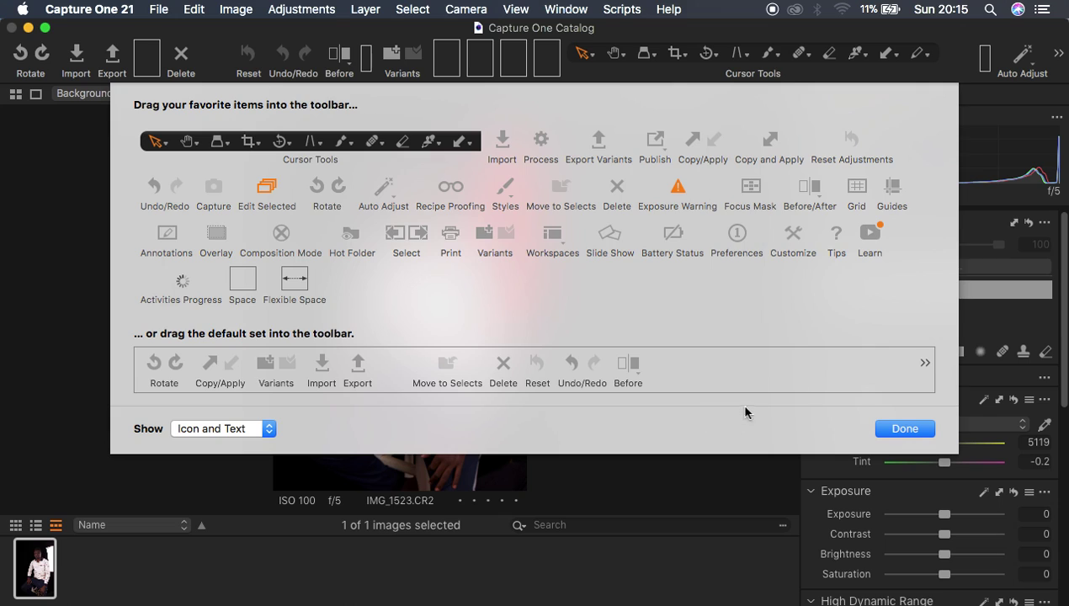
left_click(891, 430)
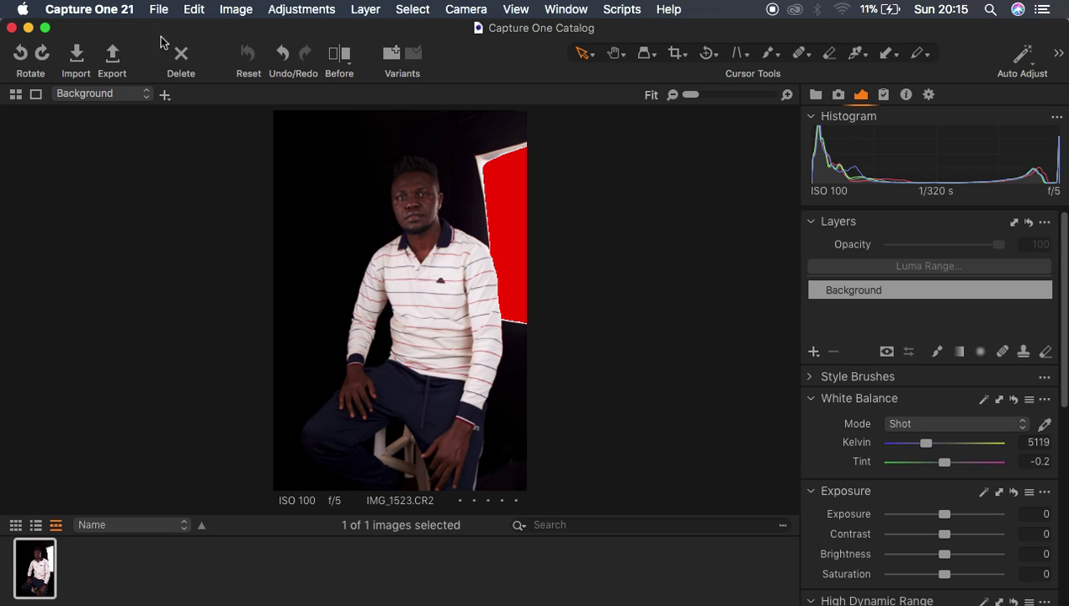
Reorder the adjustment tools so Exposure sits above White Balance
left_click(157, 10)
scroll(1065, 247, "down", 3)
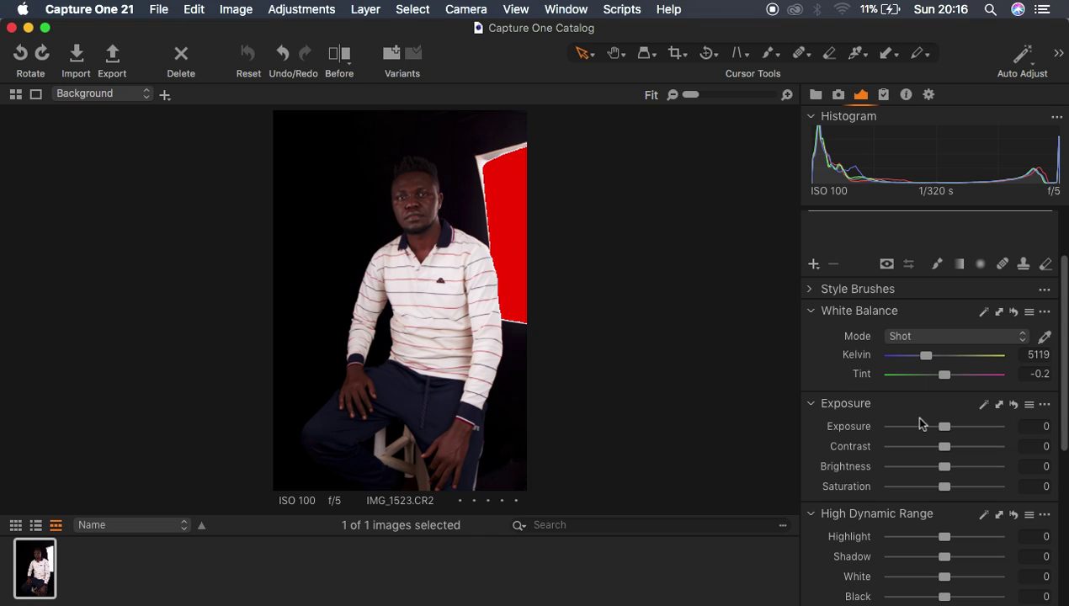
left_click_drag(918, 413, 916, 325)
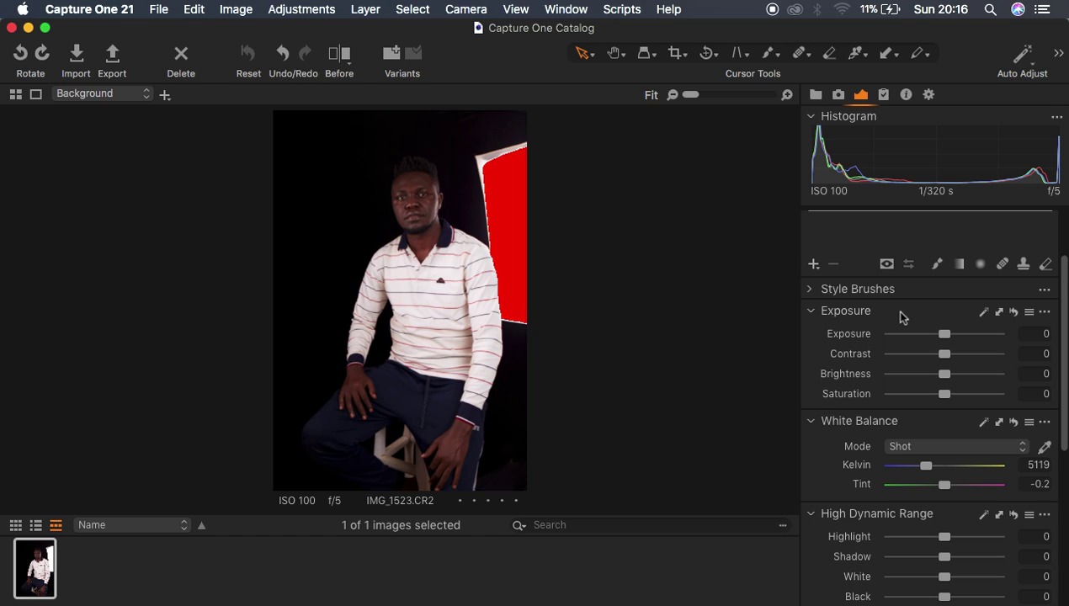
left_click_drag(902, 310, 898, 432)
left_click_drag(895, 392, 906, 451)
Turn off the exposure warning overlay on the photo
left_click(1058, 54)
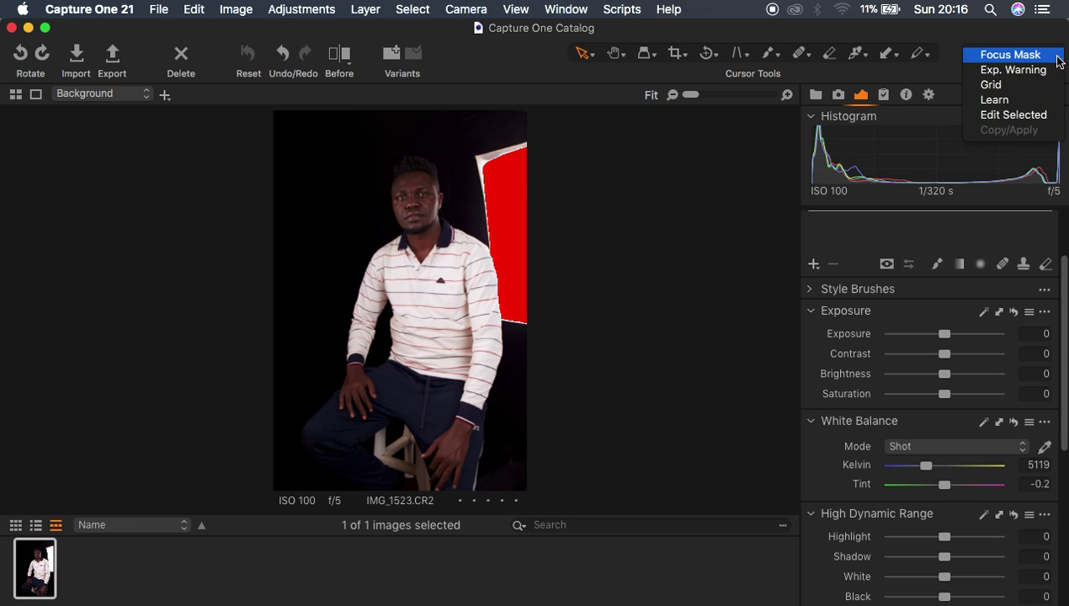
left_click(1029, 71)
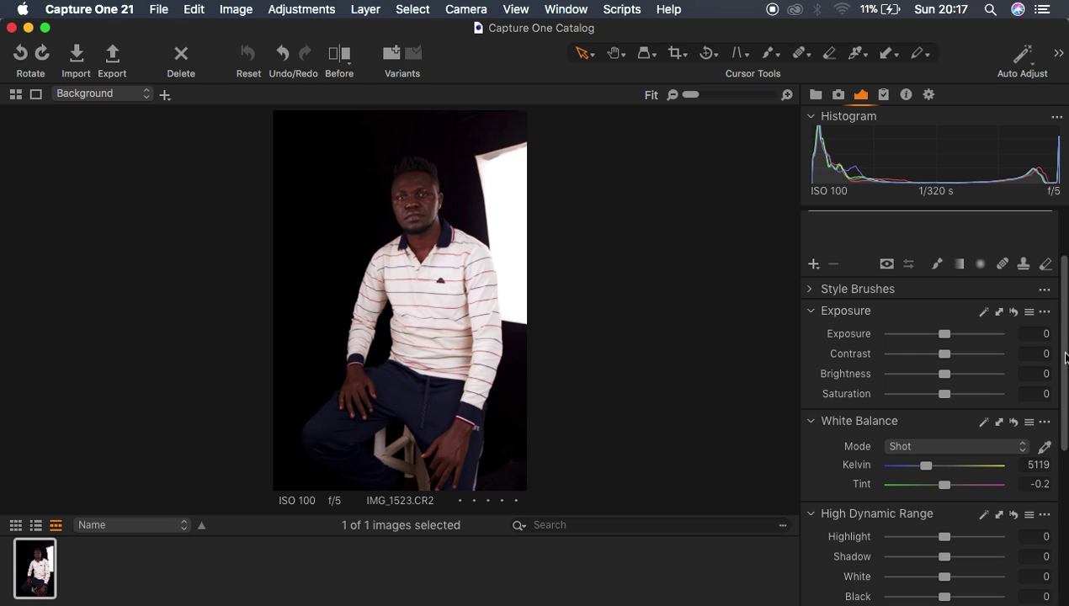
Set High Dynamic Range to Highlight -41, White -23, Shadow 8 and Black 13, and raise Contrast to 2
left_click_drag(1064, 358, 1057, 407)
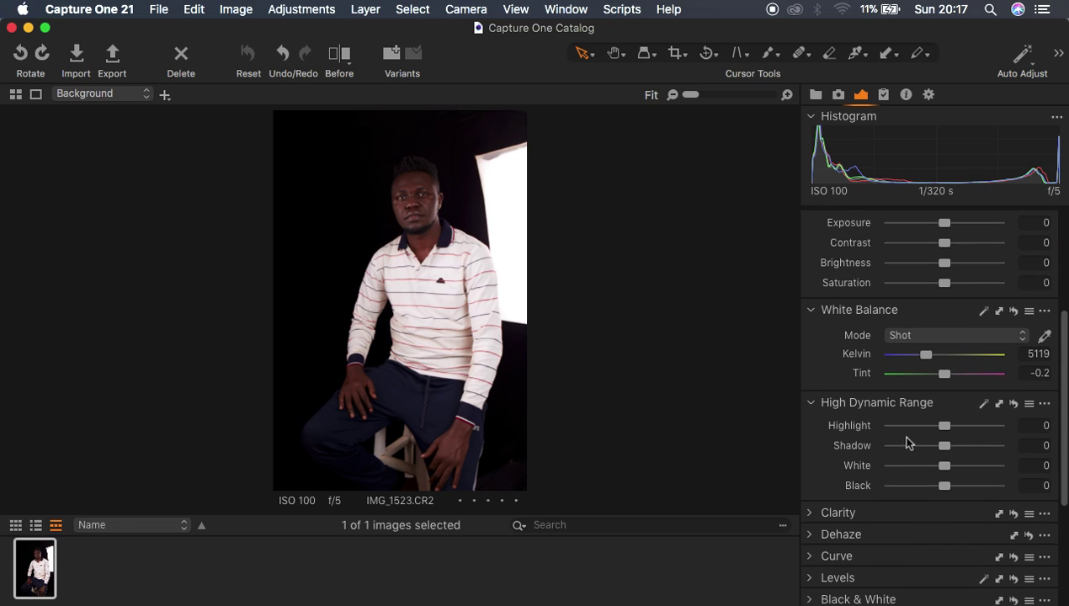
left_click_drag(936, 425, 921, 431)
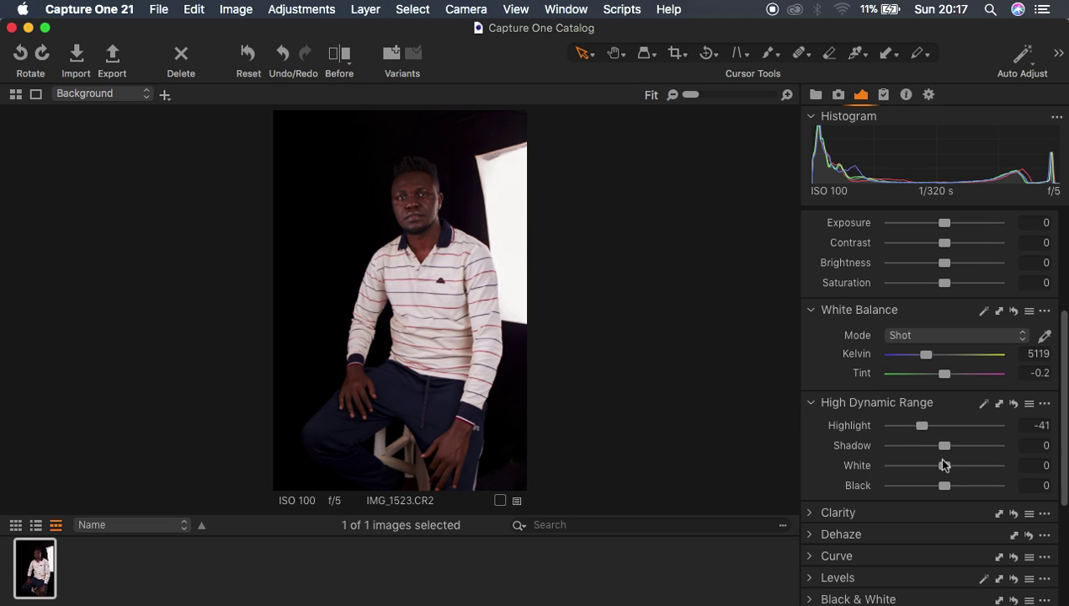
left_click_drag(943, 465, 932, 473)
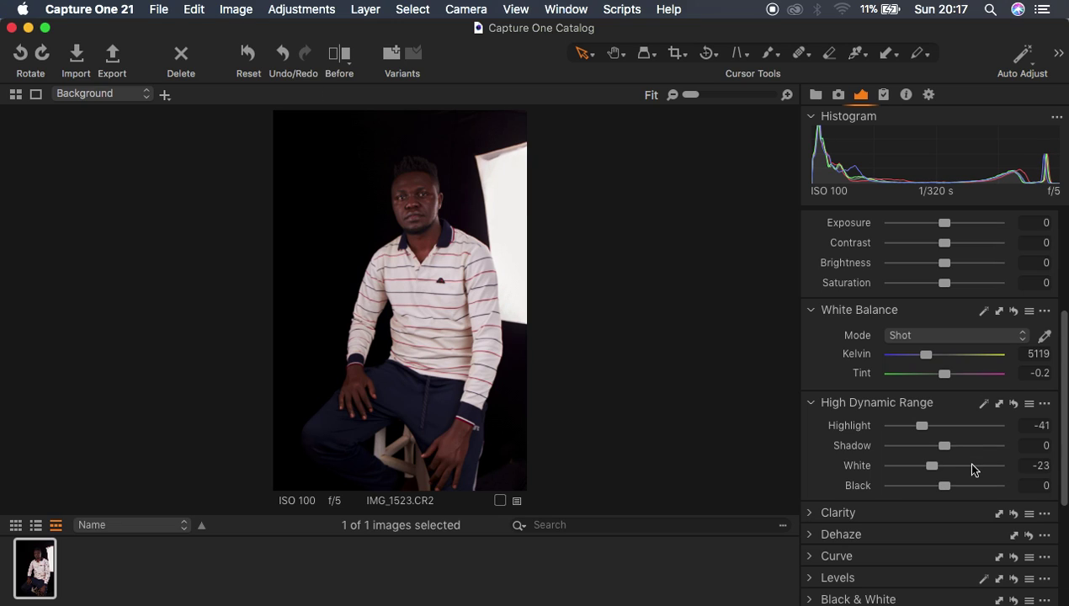
left_click_drag(946, 447, 952, 457)
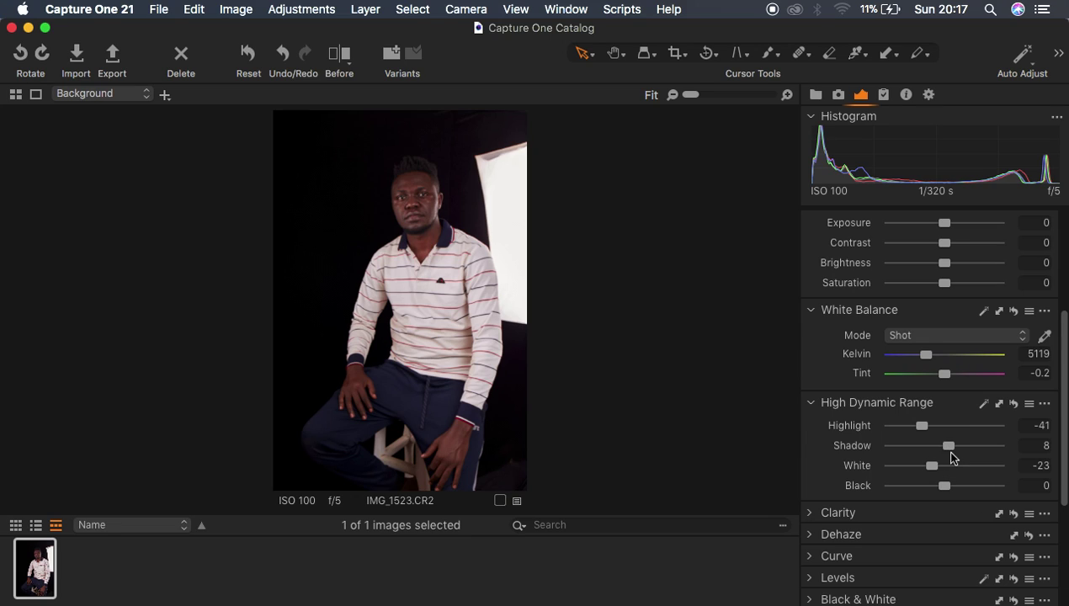
left_click_drag(945, 492, 953, 492)
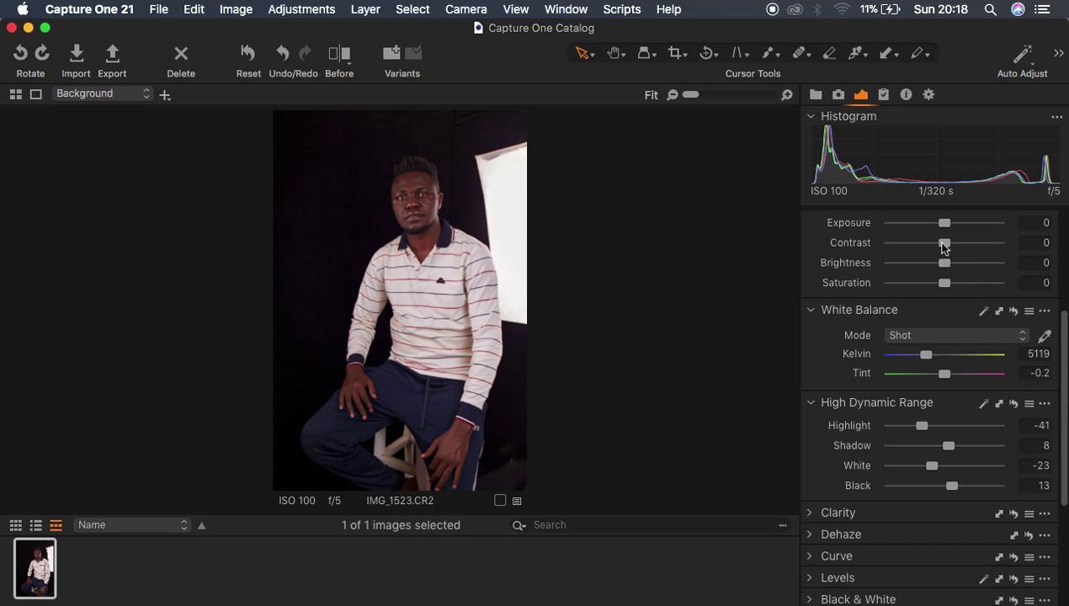
left_click_drag(938, 243, 947, 245)
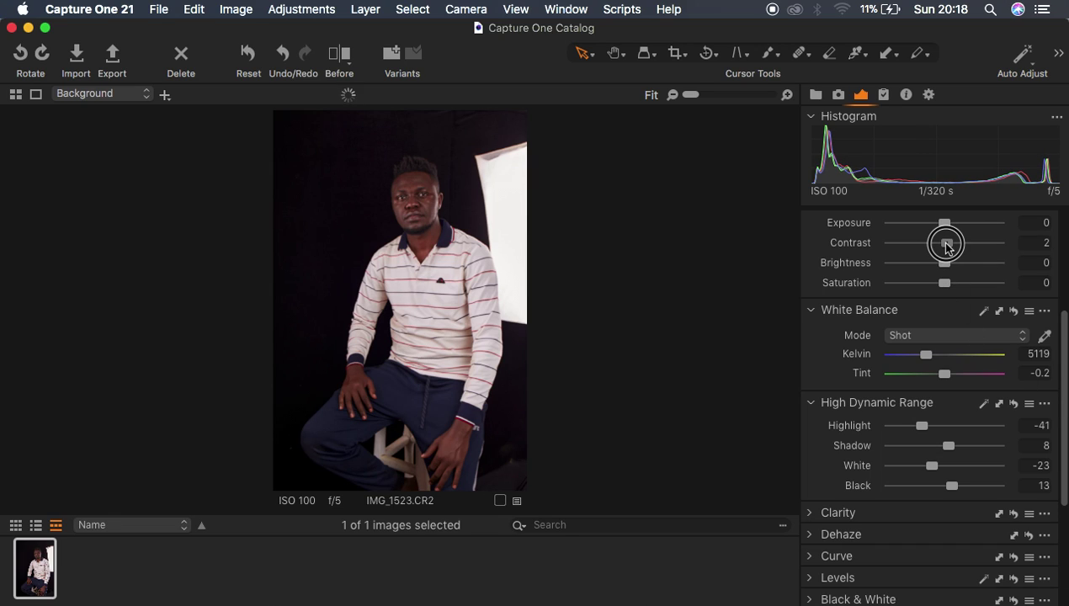
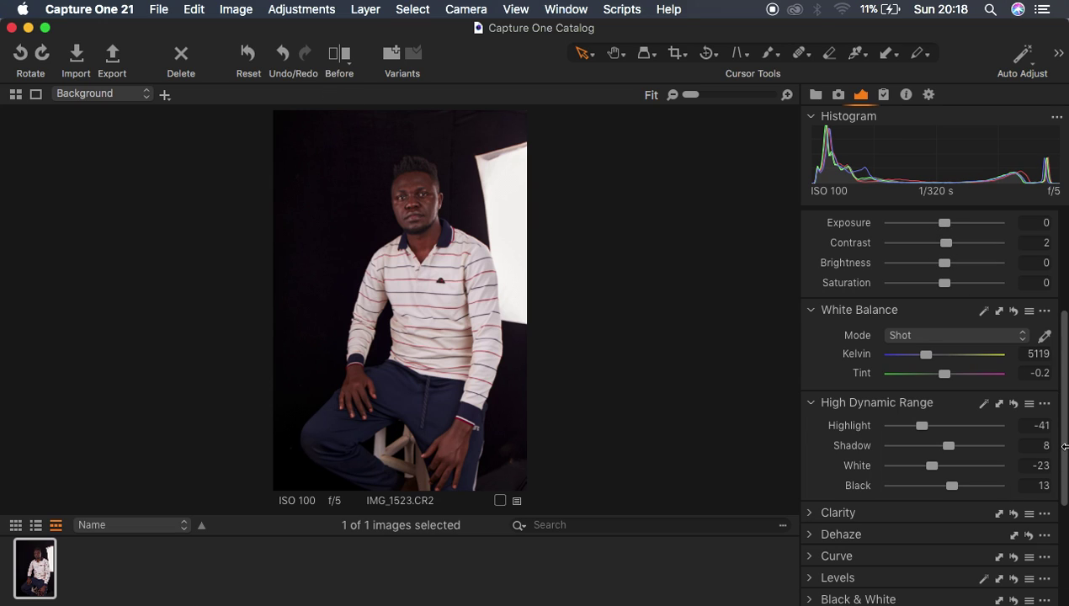
Compare Clarity at -100 and 100 on the subject's face, and settle on a Clarity of 2
left_click_drag(1064, 446, 1064, 497)
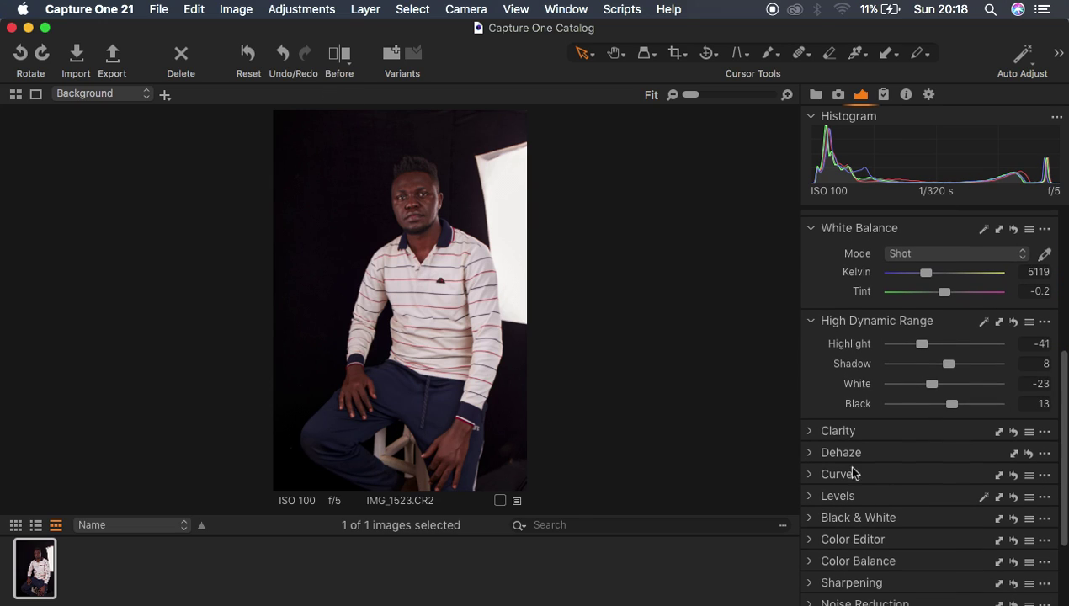
left_click(810, 432)
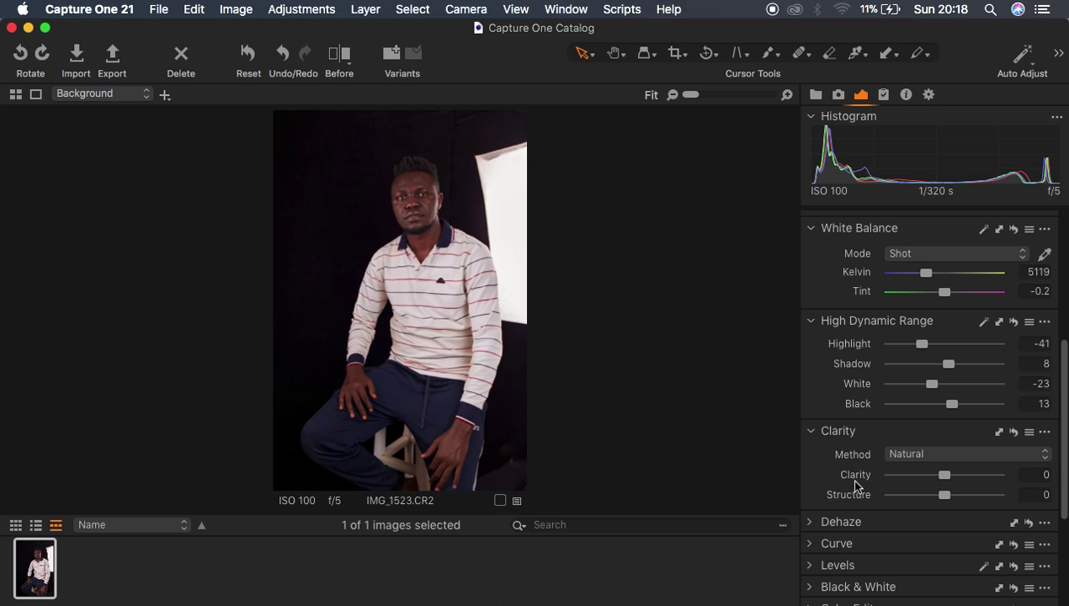
left_click_drag(945, 480, 808, 471)
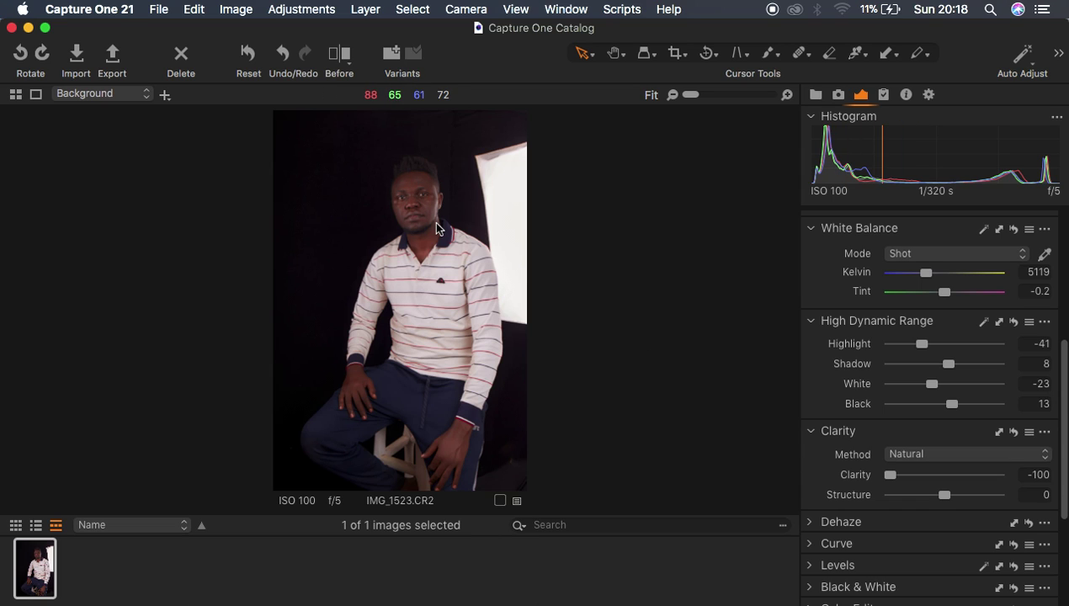
scroll(436, 225, "up", 4)
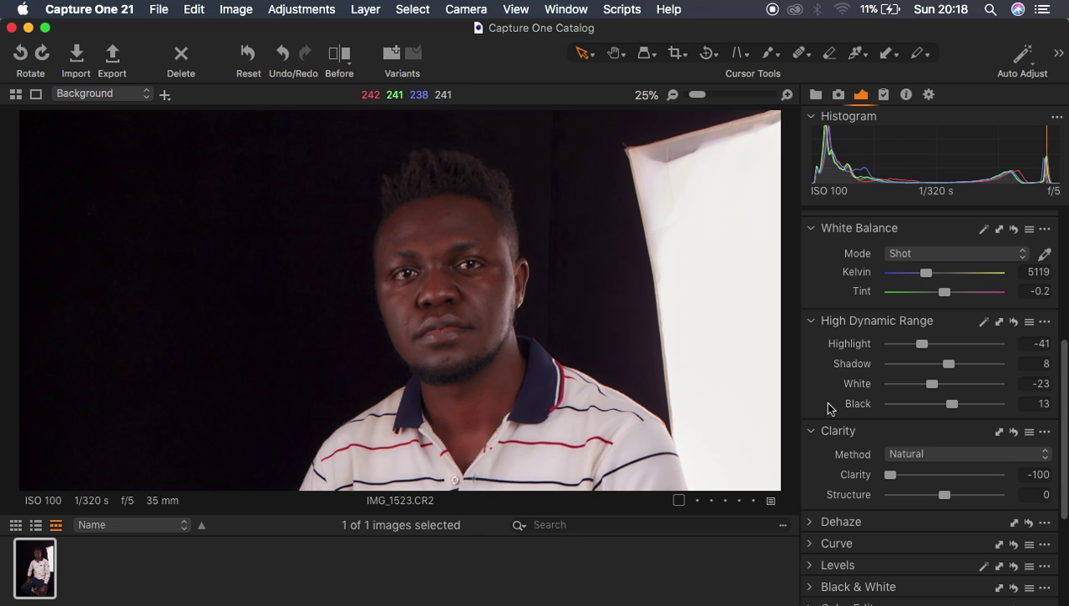
left_click_drag(892, 475, 1026, 477)
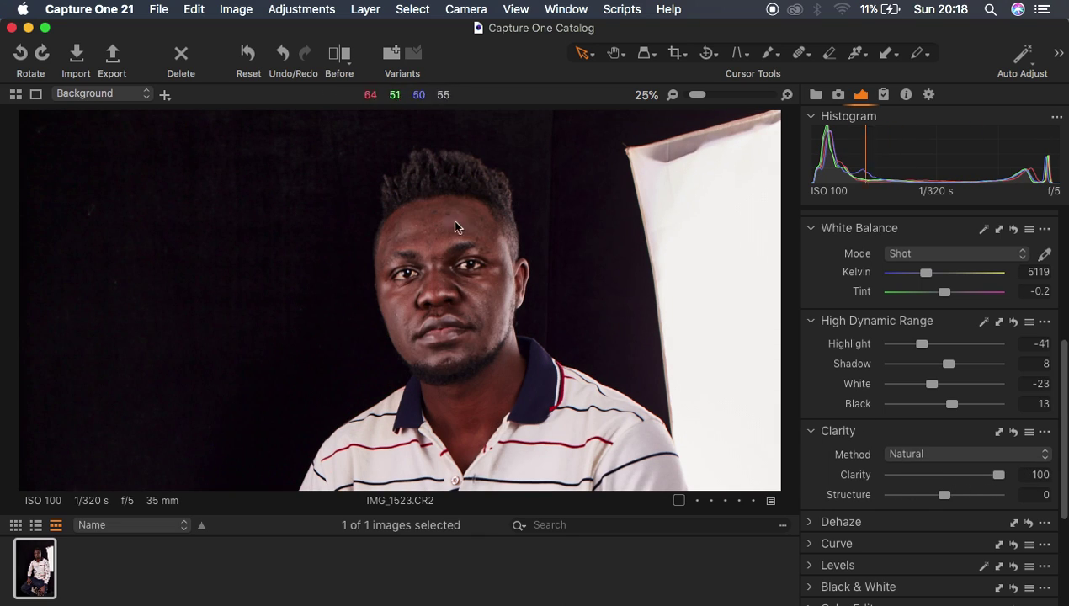
left_click_drag(960, 477, 947, 478)
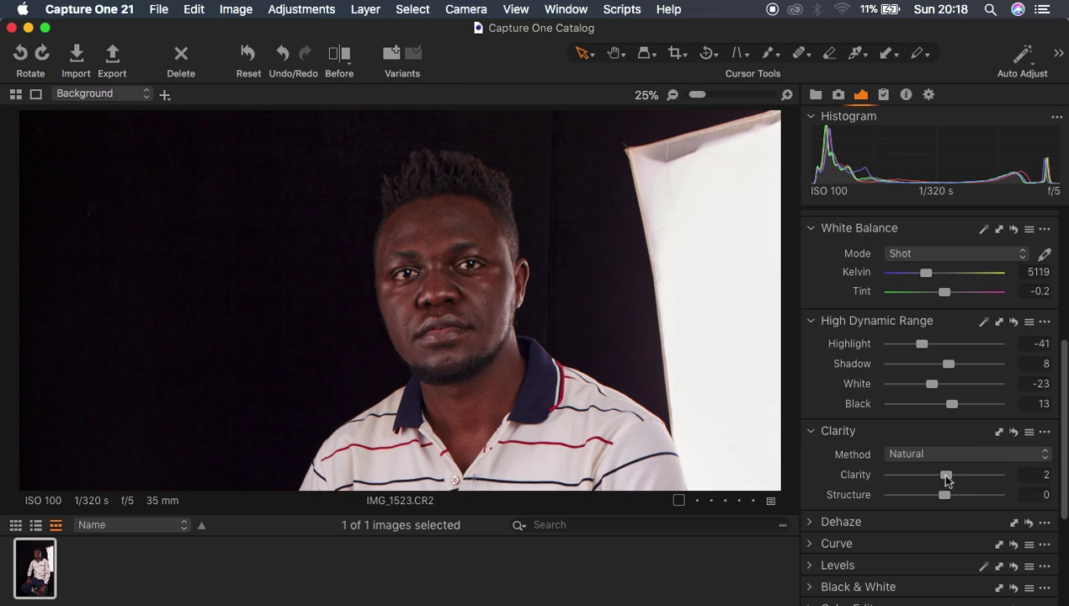
key("super+minus")
key("super+minus")
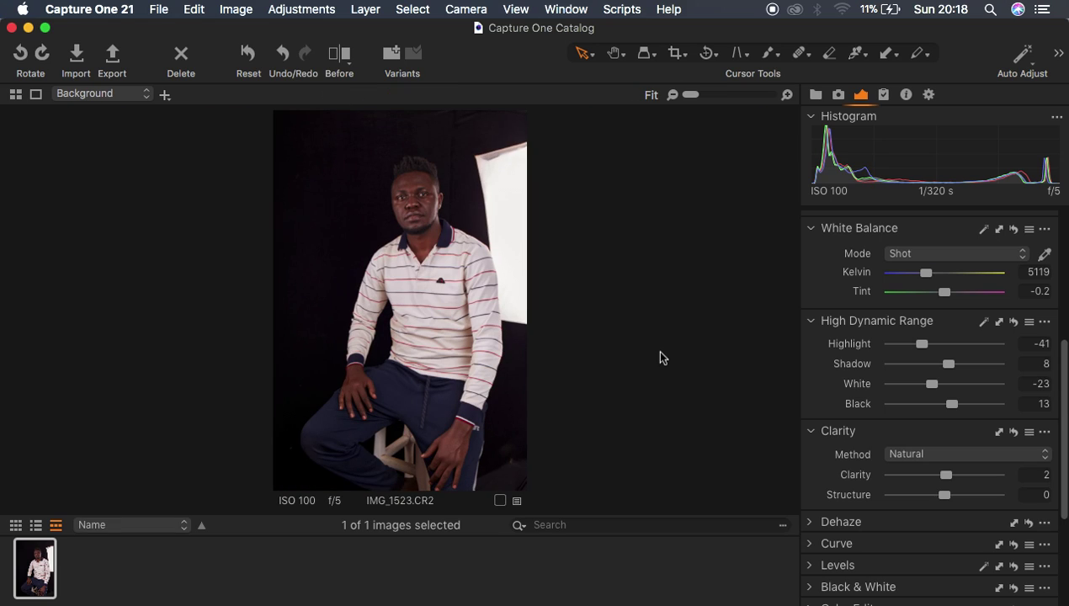
Set the Dehaze amount to 8 with the shadow tone left on Auto
left_click(813, 521)
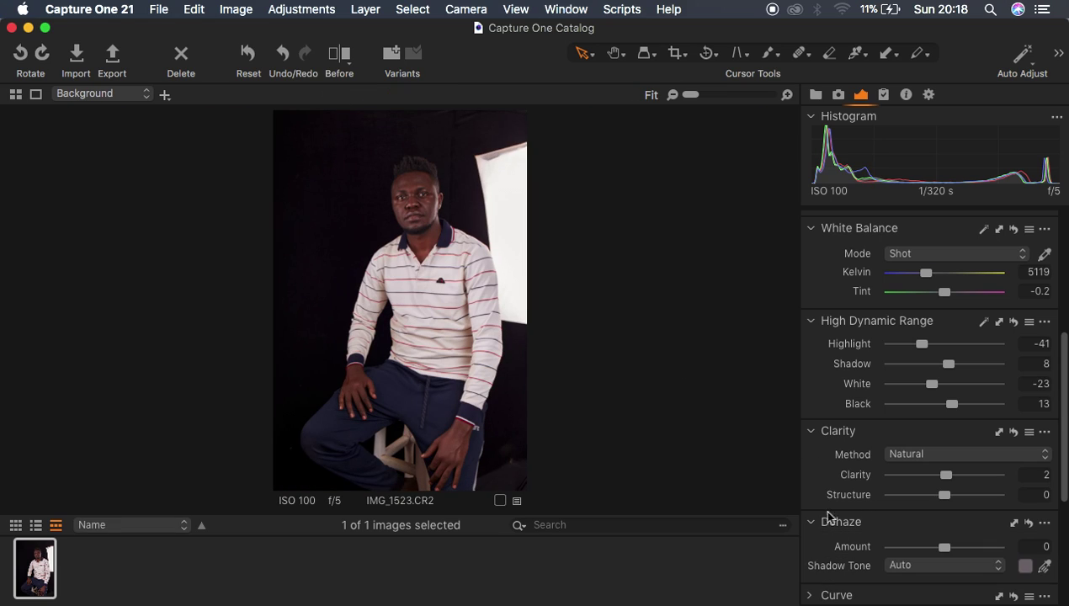
scroll(930, 491, "down", 3)
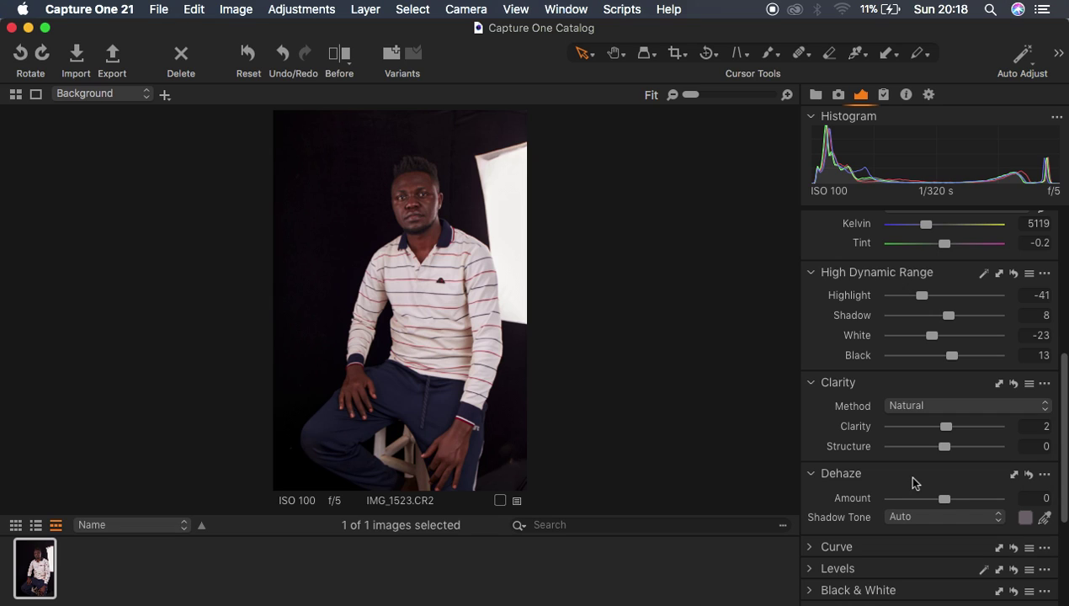
left_click_drag(944, 499, 950, 500)
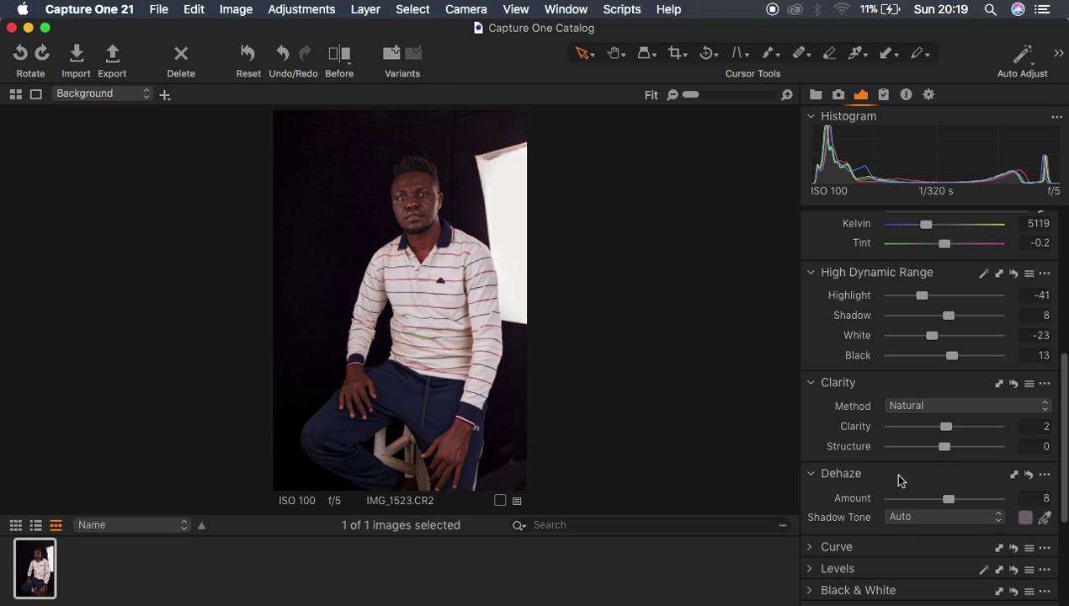
Expand the Curve tool and review its RGB curve for the portrait
scroll(902, 511, "down", 3)
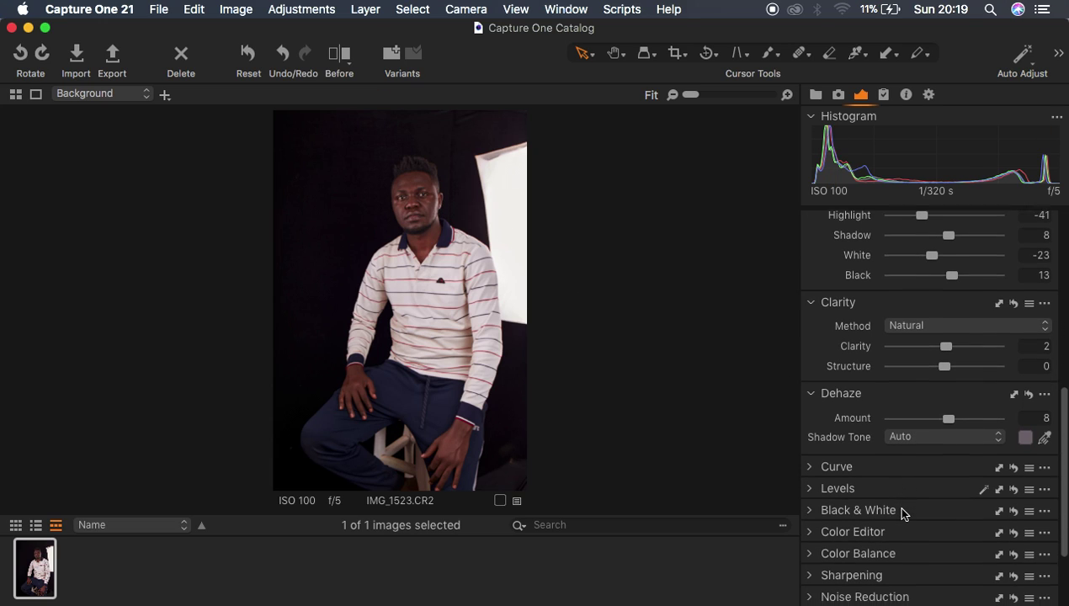
left_click(811, 452)
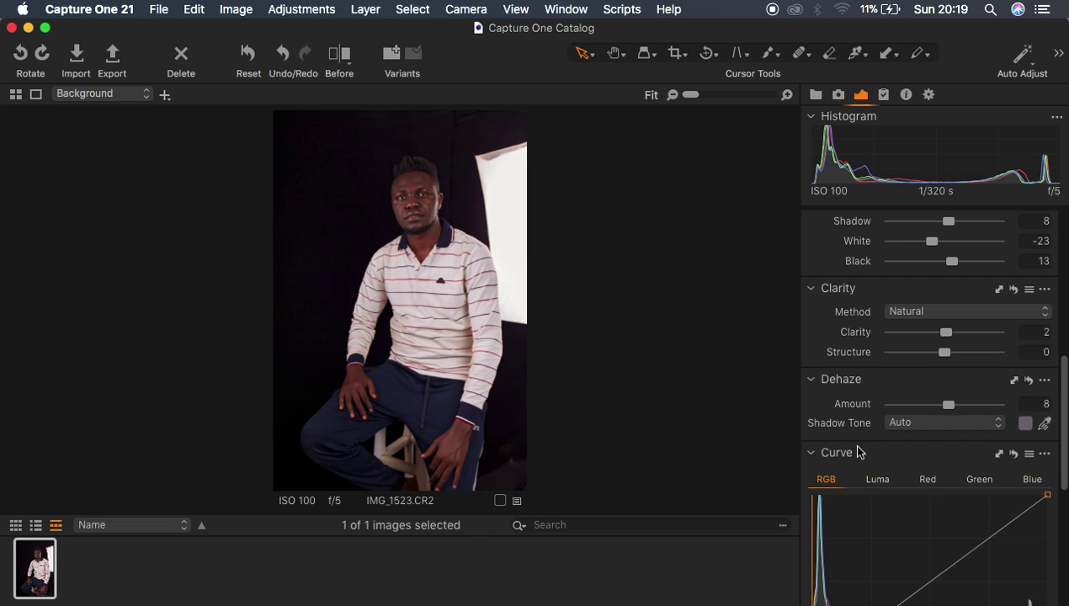
left_click_drag(1058, 425, 1062, 471)
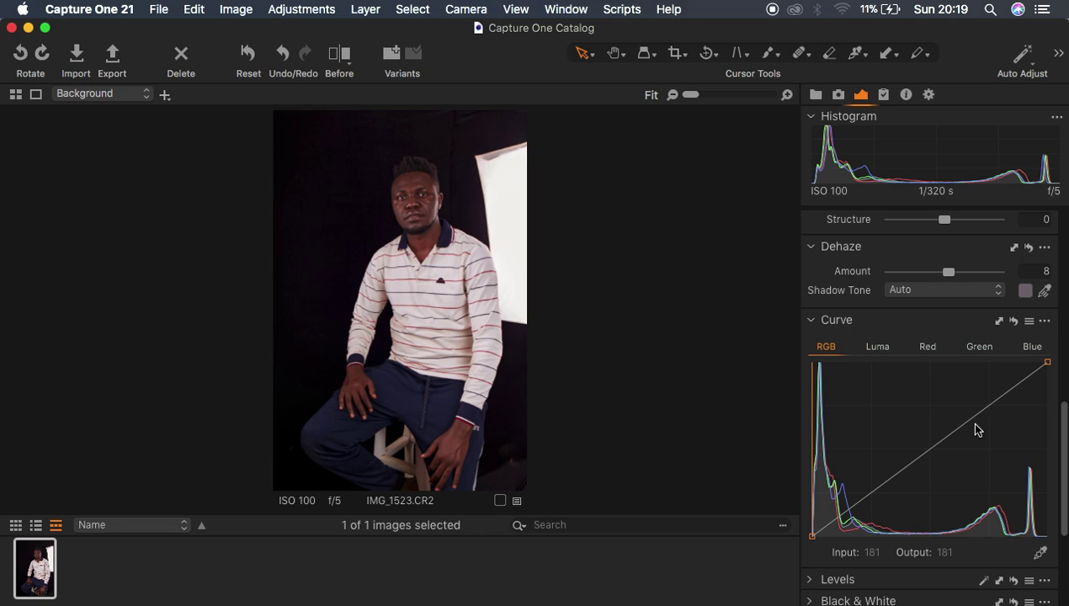
scroll(974, 428, "down", 3)
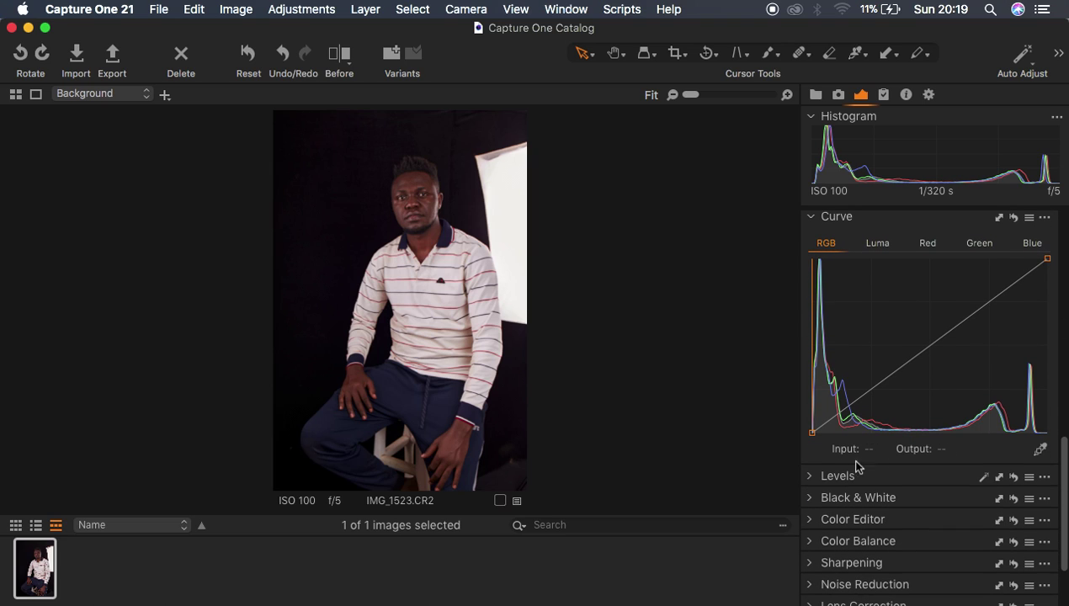
Set the RGB Levels input shadow to 3 and input highlight to 253, and compare against the photo without the Levels adjustment
left_click(812, 480)
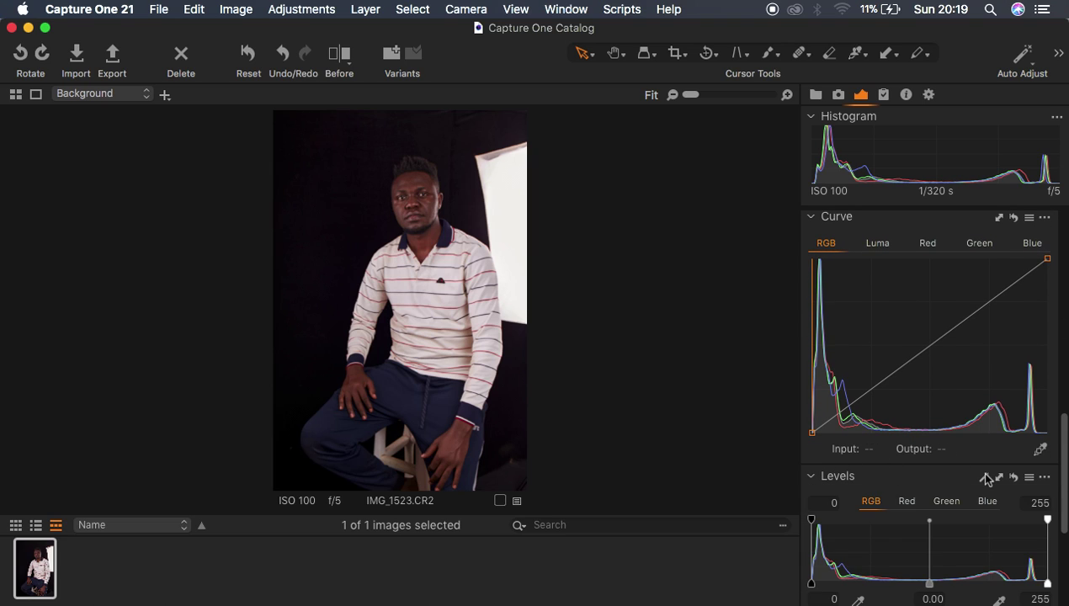
scroll(987, 477, "down", 2)
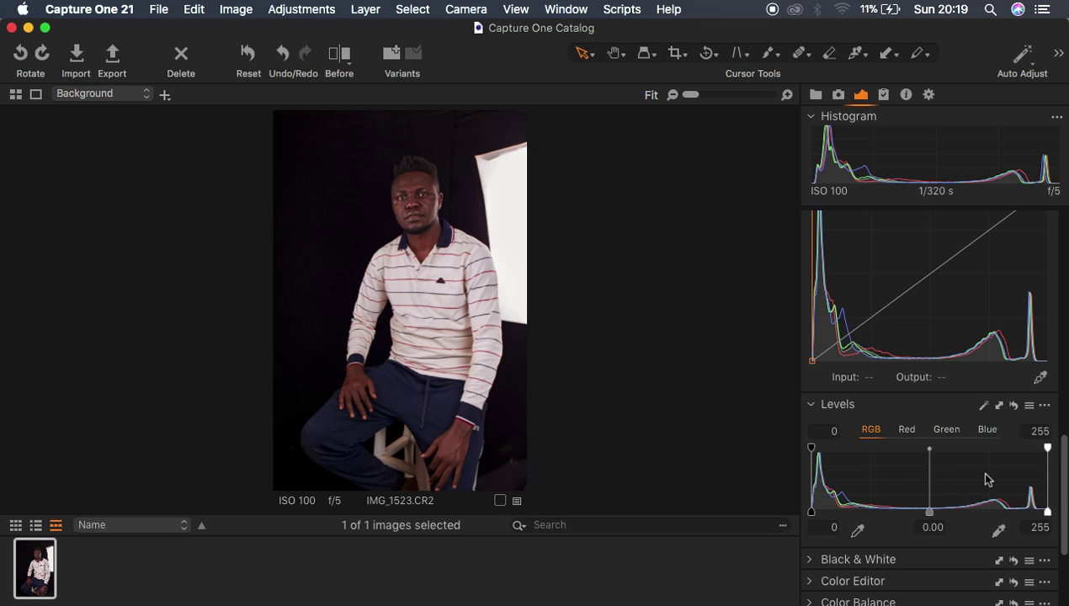
left_click(813, 513)
left_click_drag(812, 513, 817, 515)
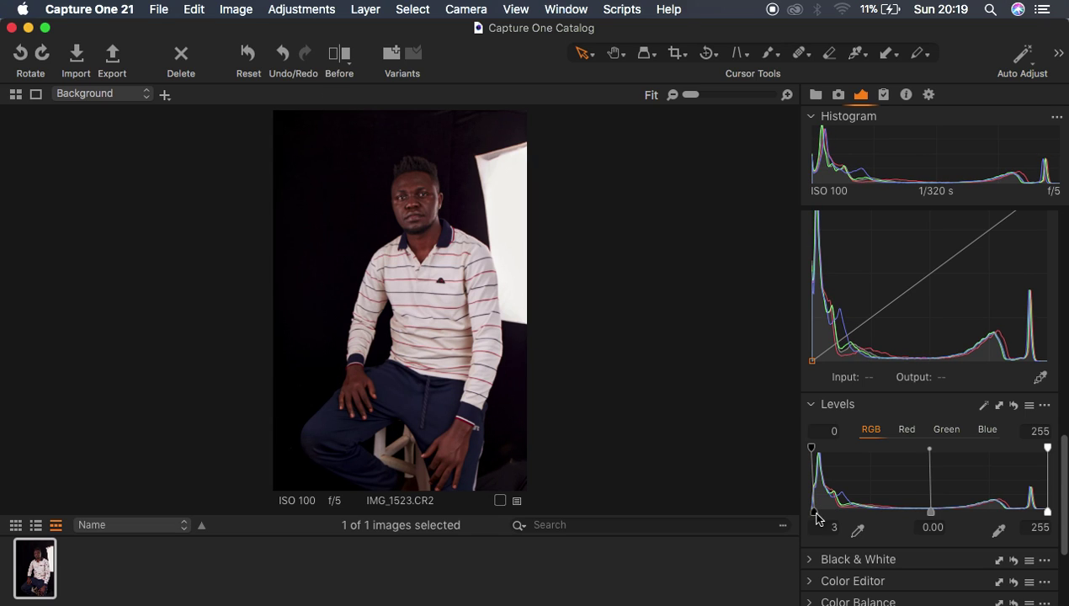
left_click_drag(1047, 512, 1044, 514)
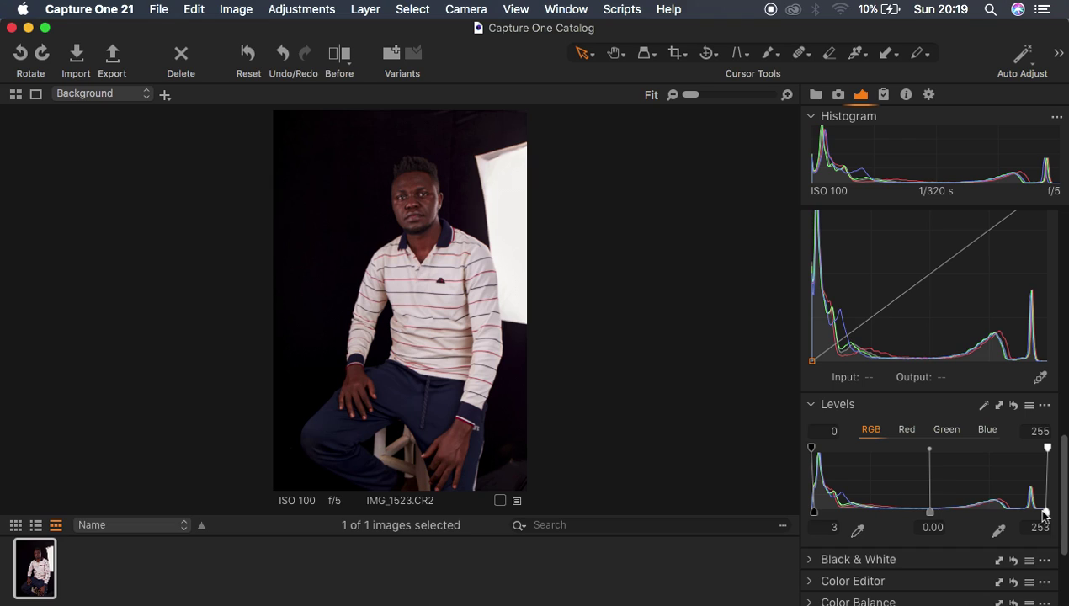
left_click(1015, 407)
Change the ICC profile in Base Characteristics to Canon EOS-6D ProStandard
scroll(936, 474, "down", 5)
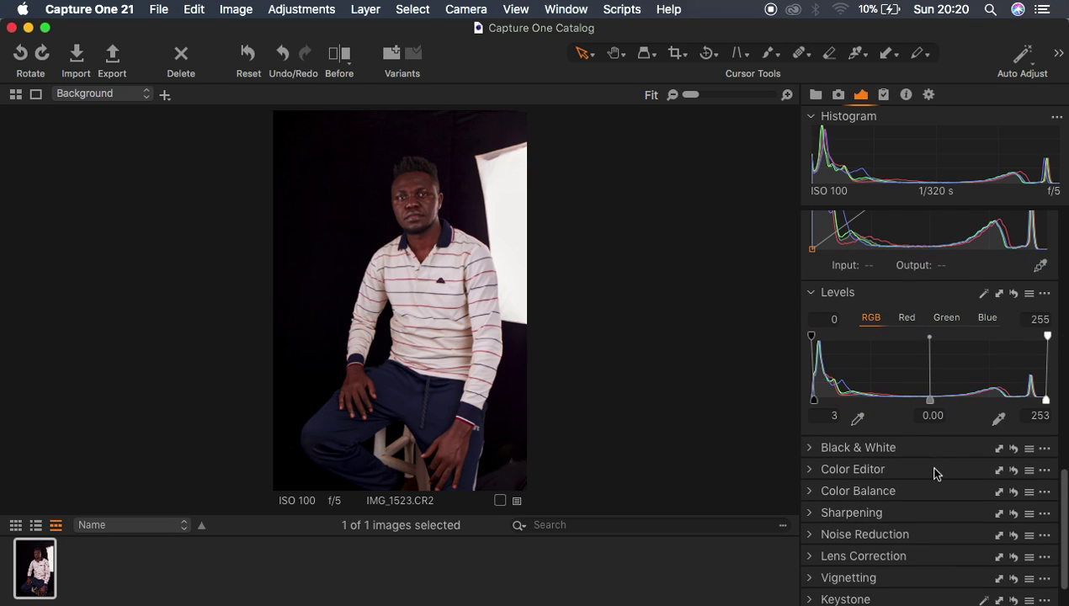
scroll(936, 474, "up", 14)
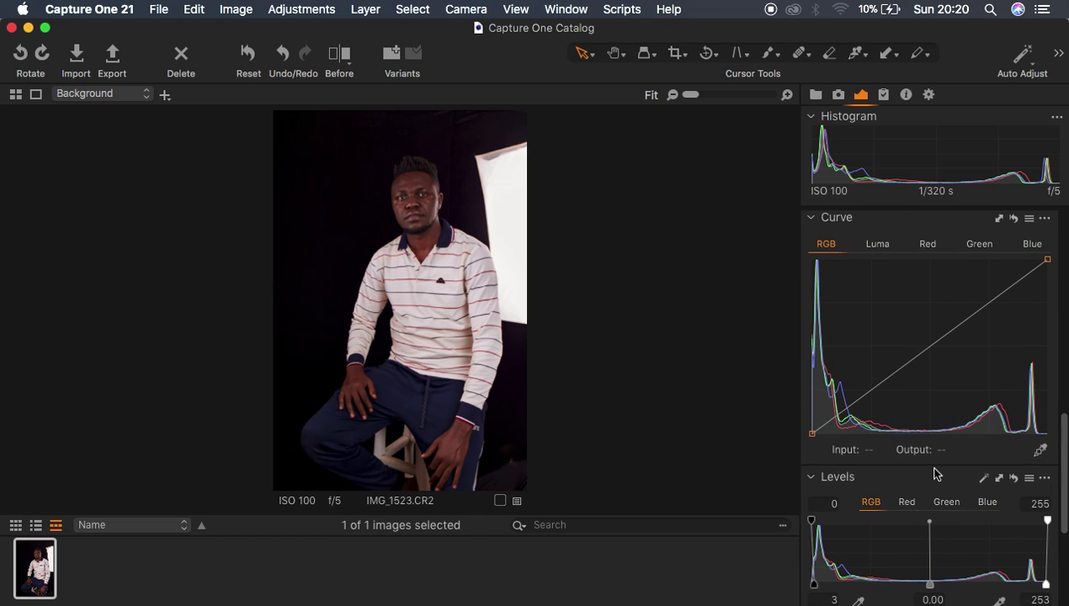
scroll(936, 474, "down", 16)
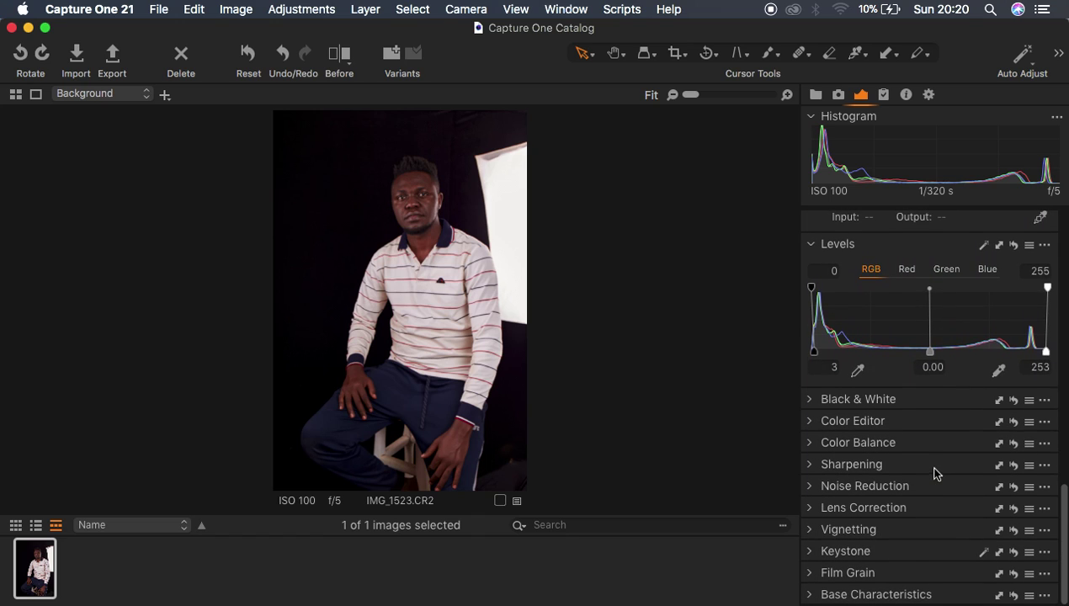
left_click(814, 596)
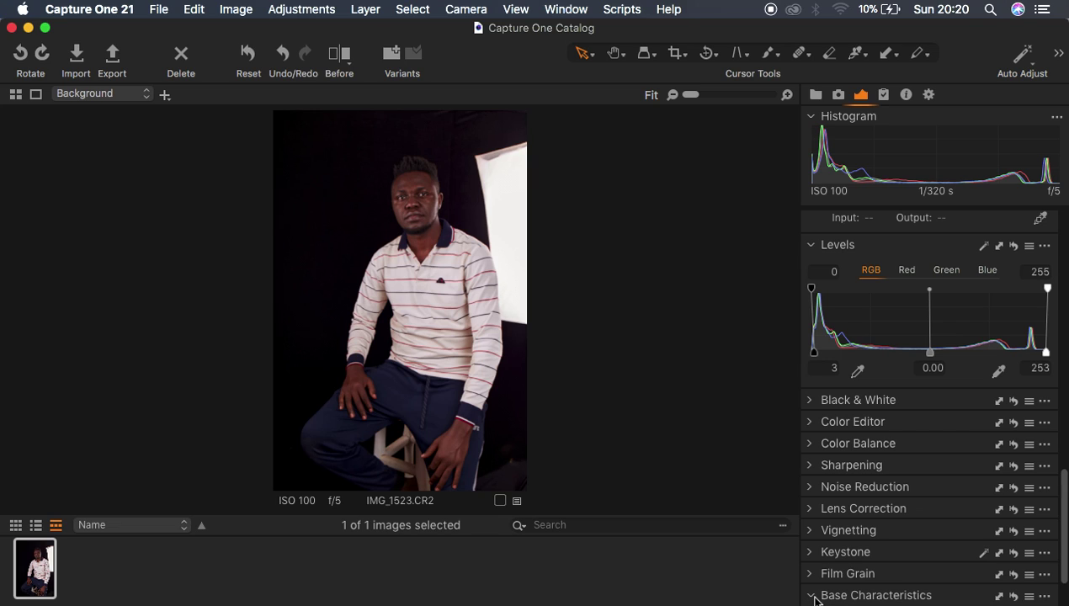
scroll(932, 551, "down", 3)
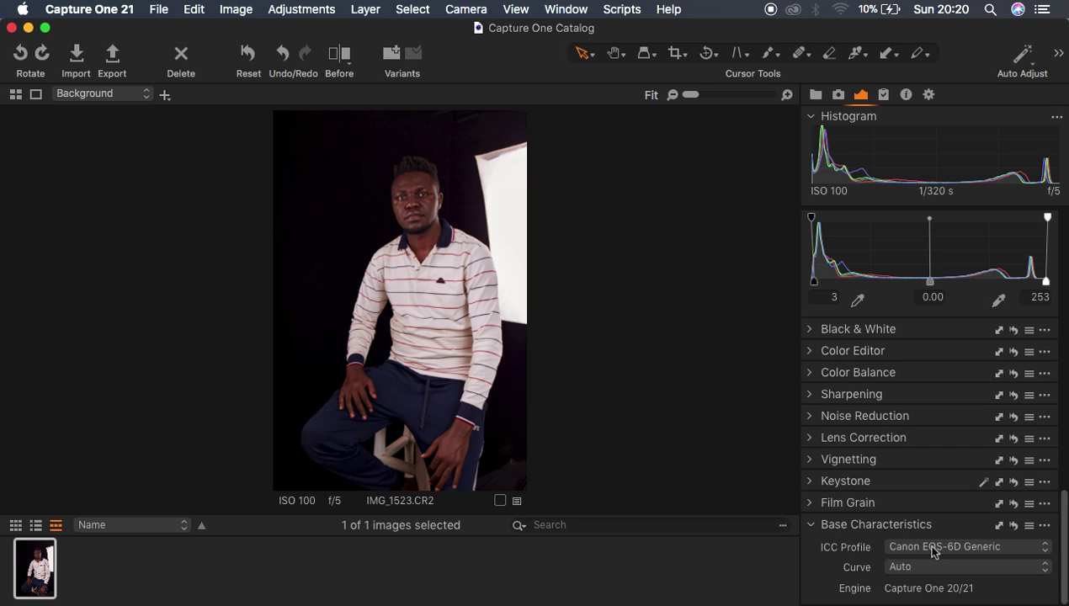
left_click(934, 548)
mouse_move(974, 577)
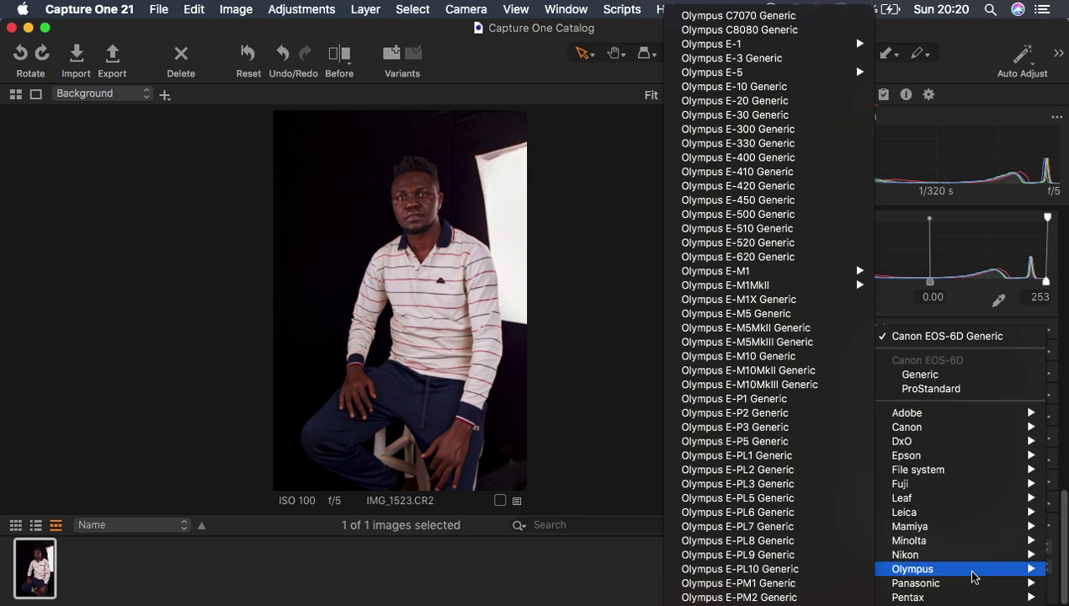
mouse_move(934, 418)
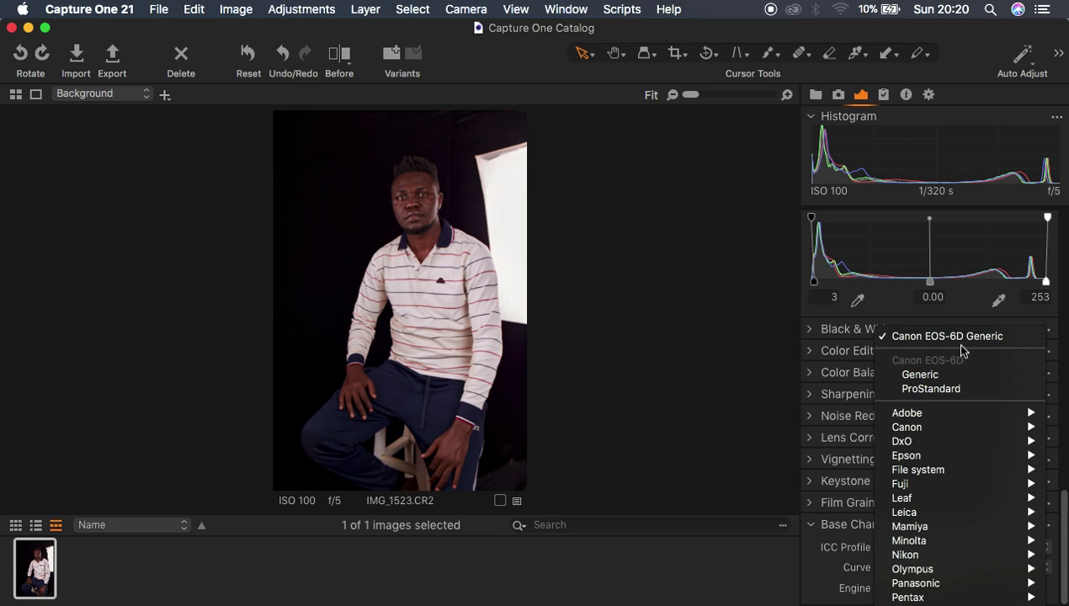
left_click(959, 389)
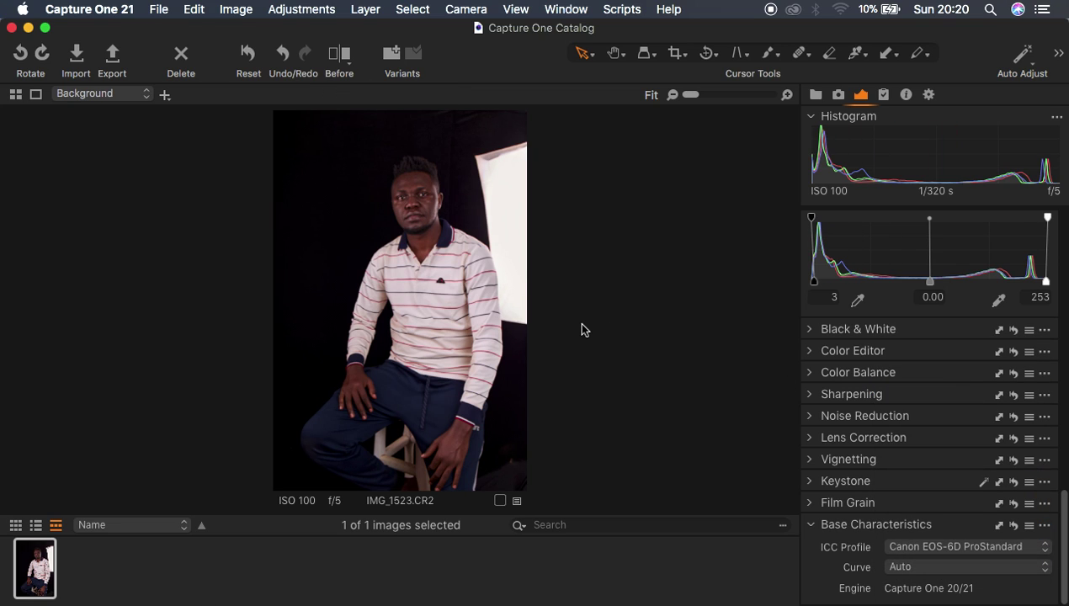
Compare the ProStandard profile with the default one on the subject's face at 25% zoom, and return to the fitted view
key("super+equal")
key("super+equal")
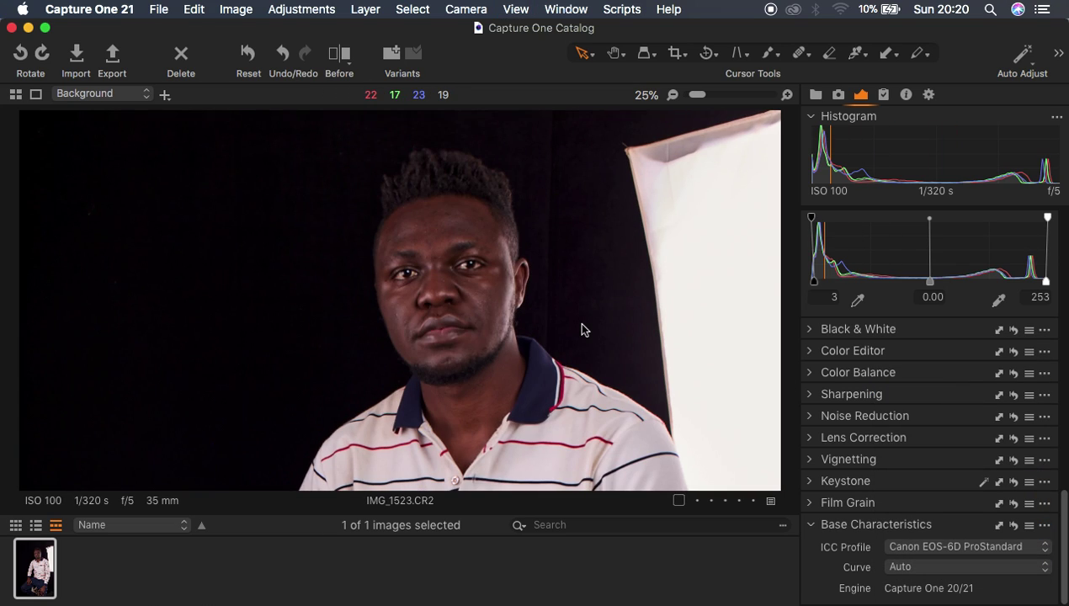
left_click(1014, 527)
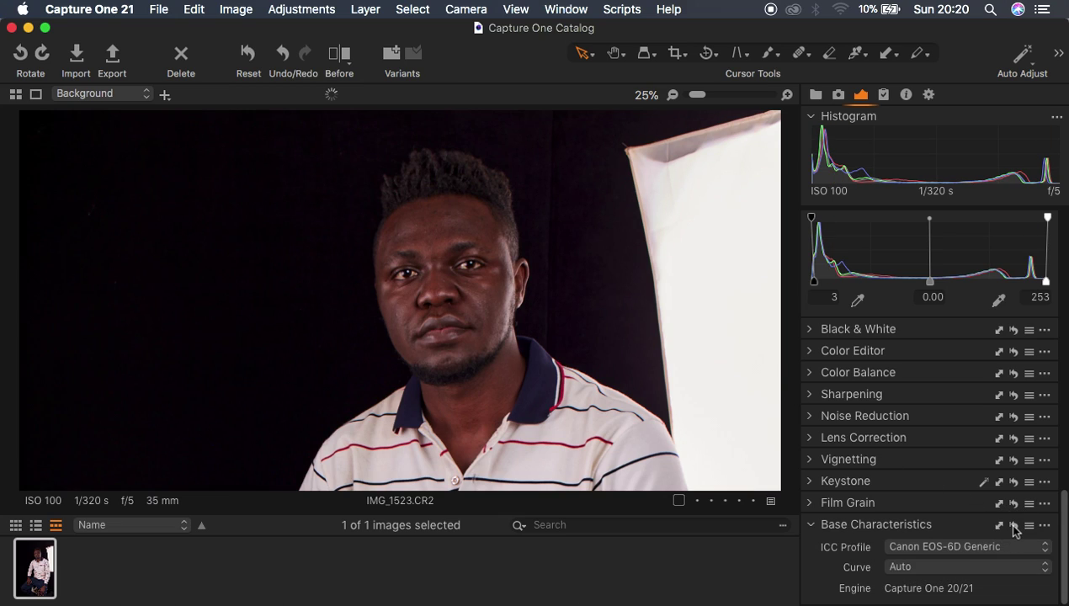
left_click(1014, 527)
left_click(1014, 528)
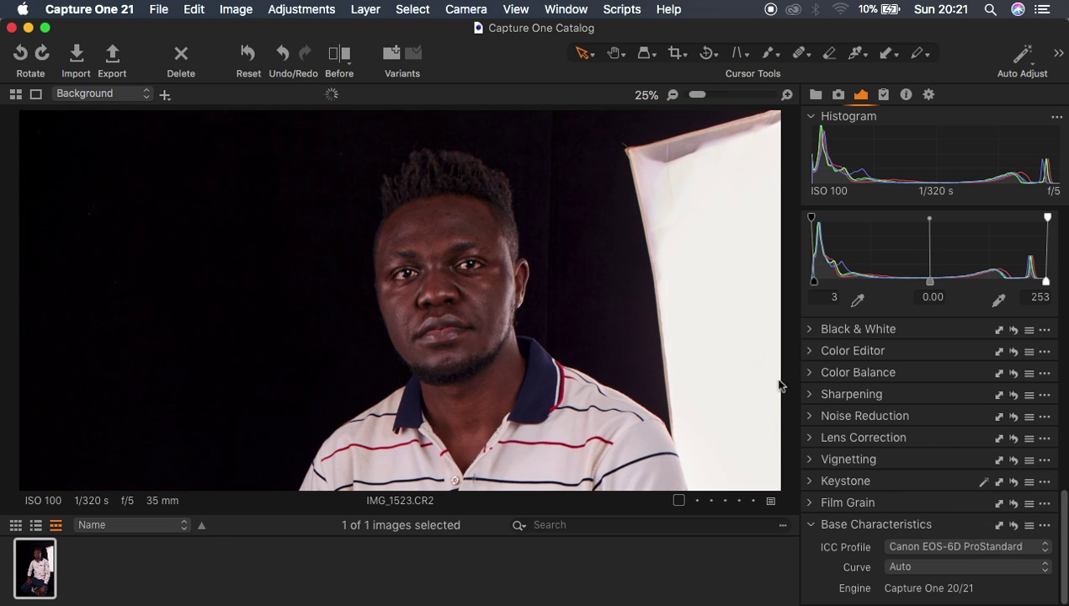
key("super+0")
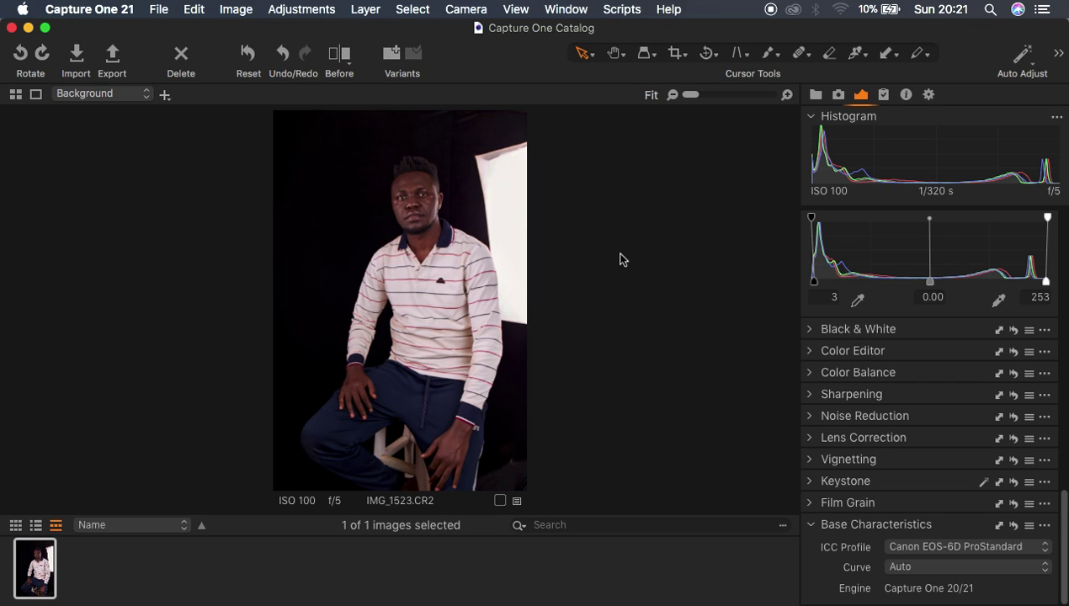
Raise the Sharpening amount slightly on the background layer
left_click(811, 395)
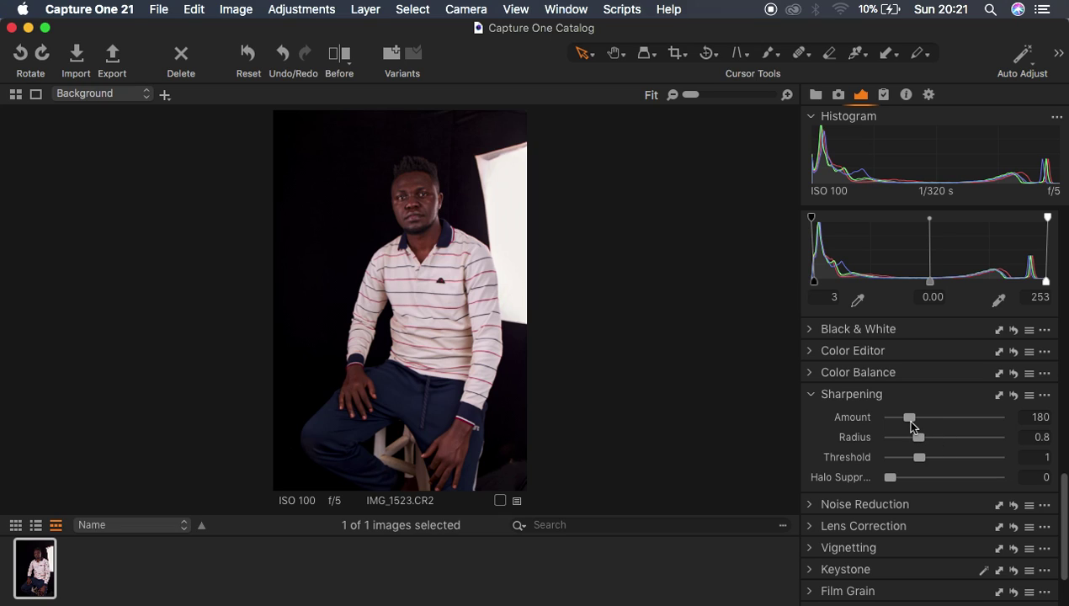
left_click(910, 419)
left_click_drag(911, 425, 915, 426)
Add a new filled adjustment layer at 100 opacity and name it "color grade"
scroll(939, 381, "up", 10)
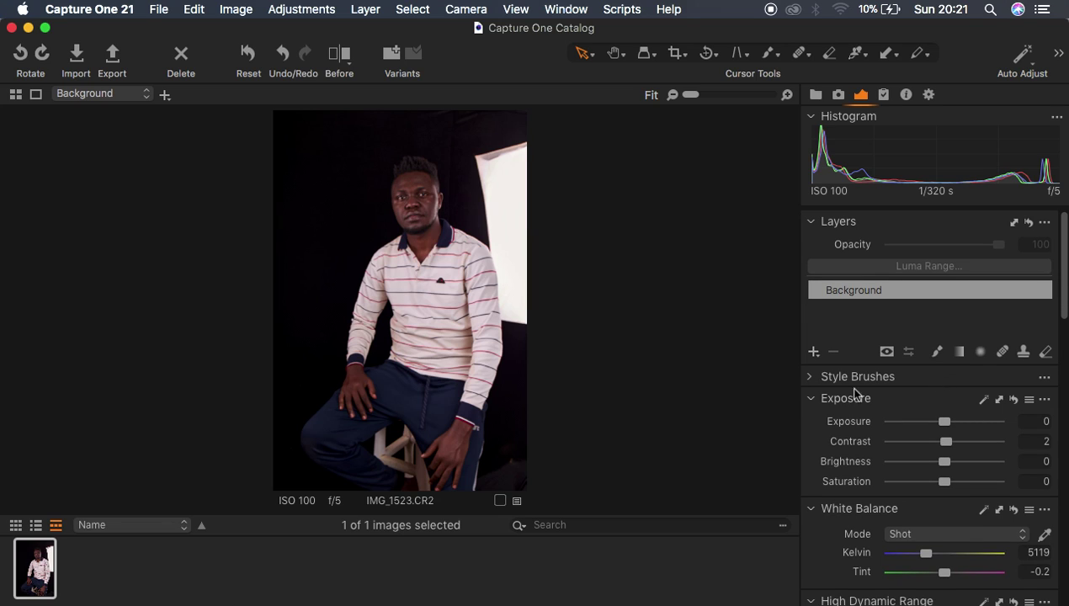
left_click(814, 353)
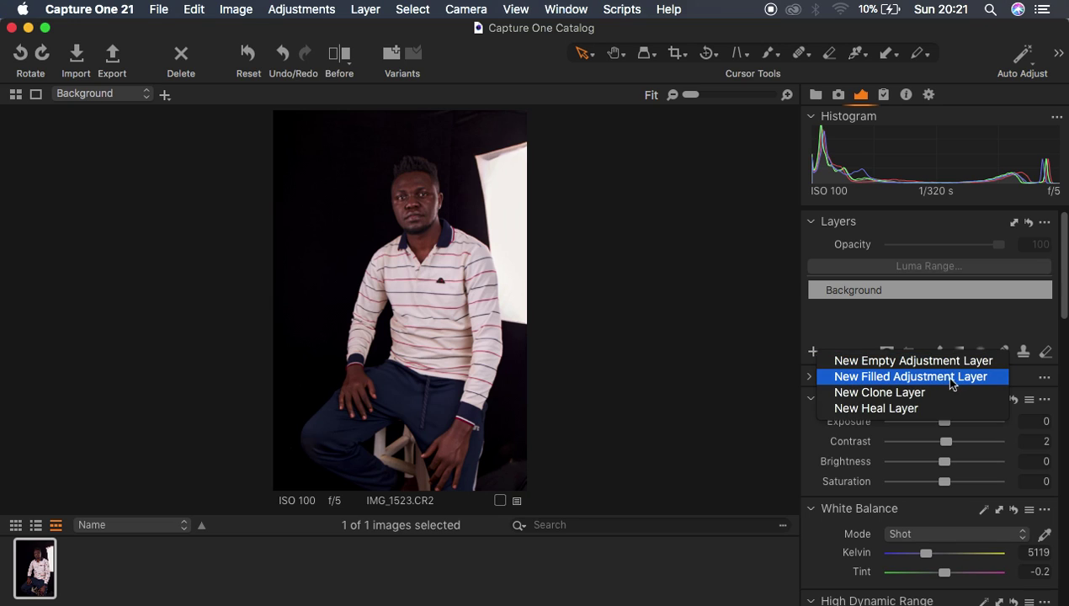
left_click(883, 379)
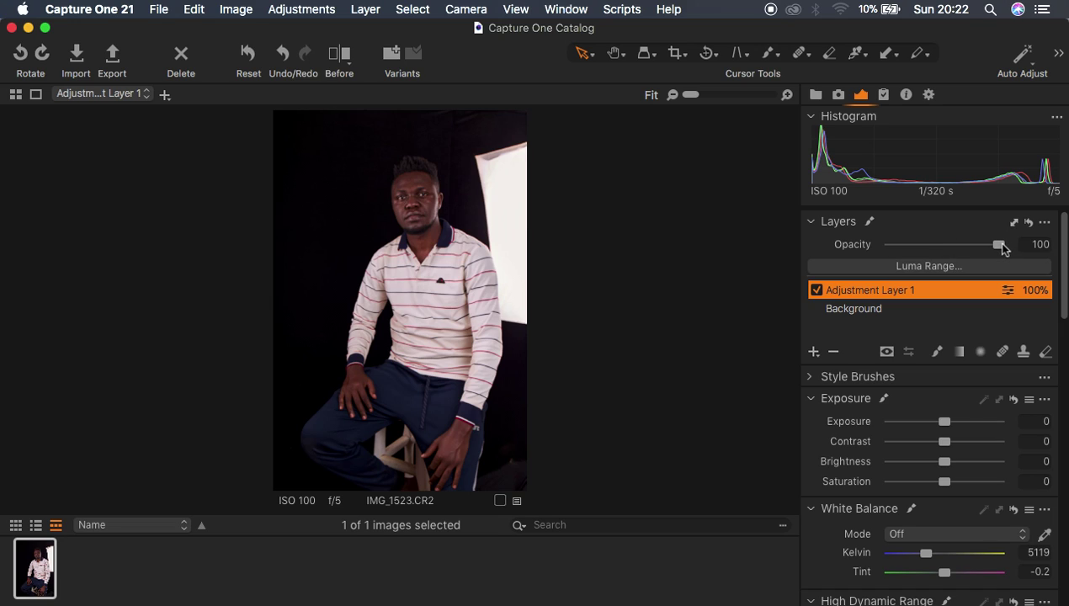
mouse_move(996, 244)
left_mouse_down()
mouse_move(950, 244)
mouse_move(1015, 244)
left_mouse_up()
double_click(884, 292)
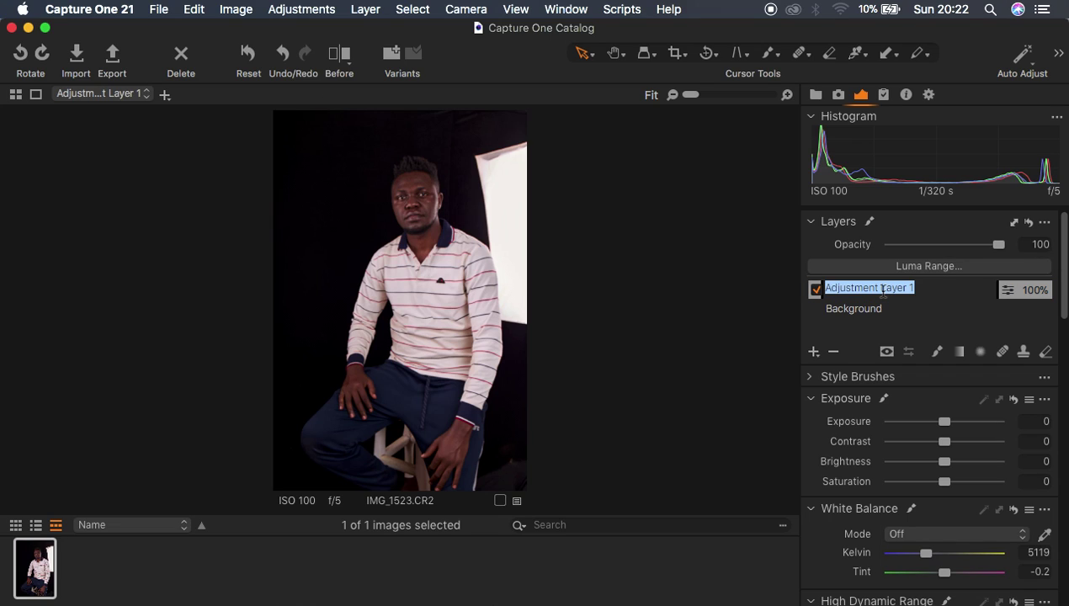
type("color")
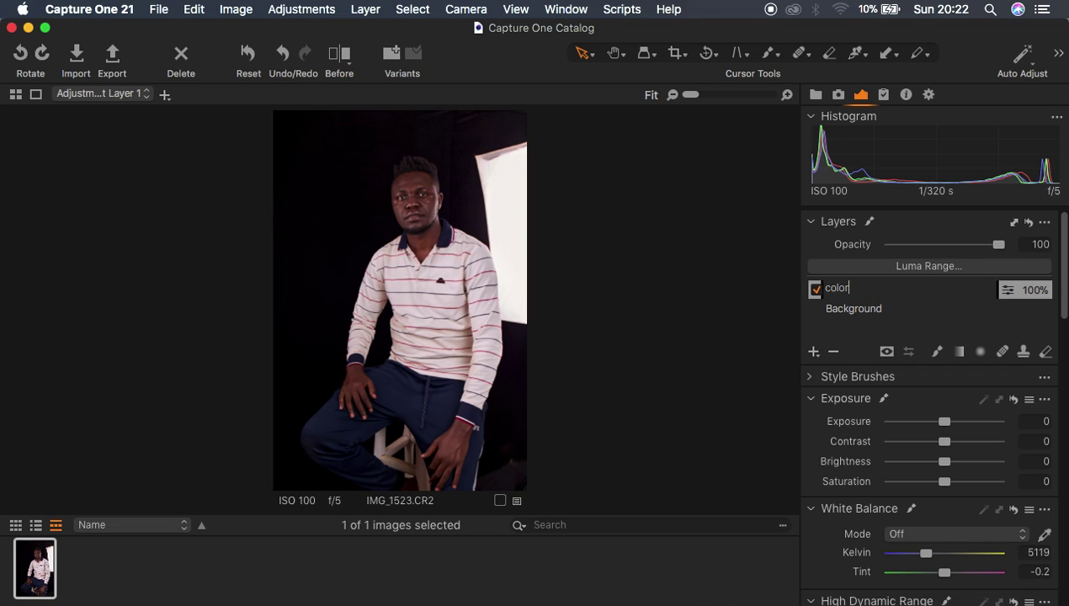
type(" grade")
key("Return")
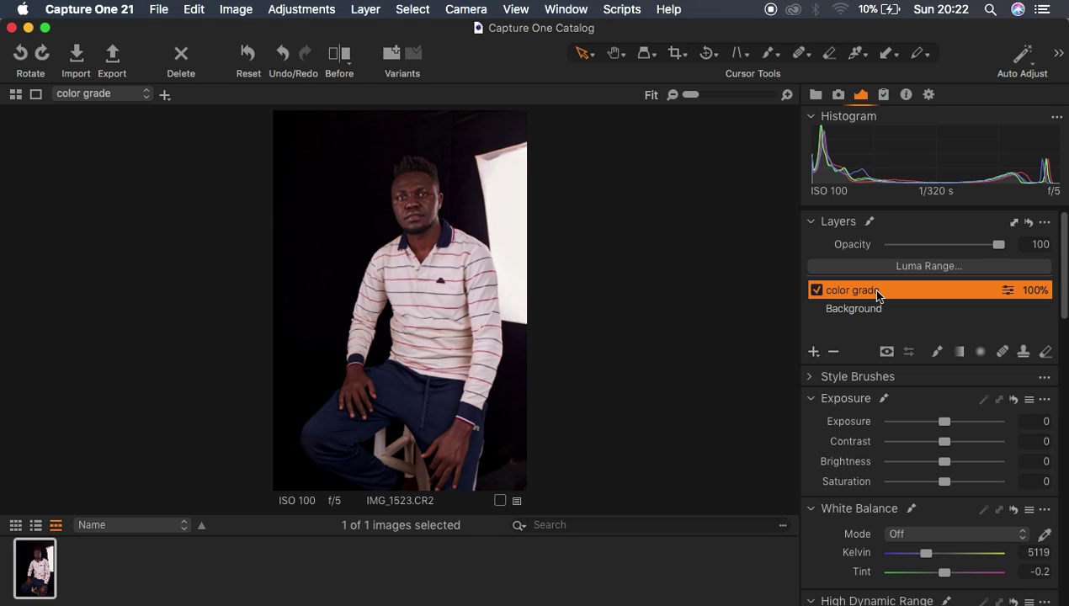
Examine the Color Editor's Basic mode by going through the magenta, blue, cyan, green, yellow and orange ranges
scroll(876, 295, "down", 10)
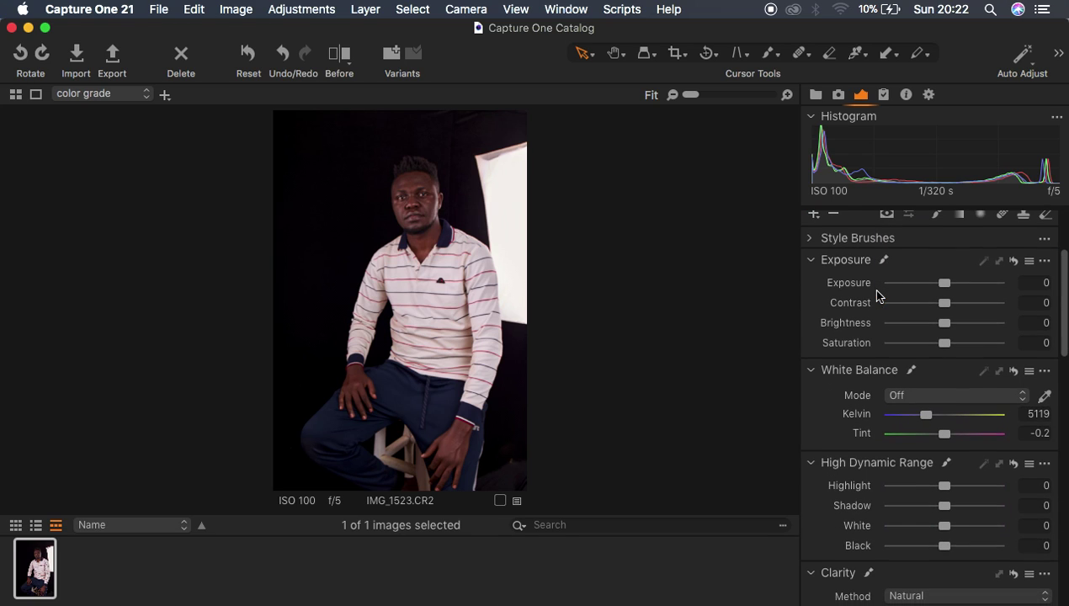
scroll(876, 295, "down", 10)
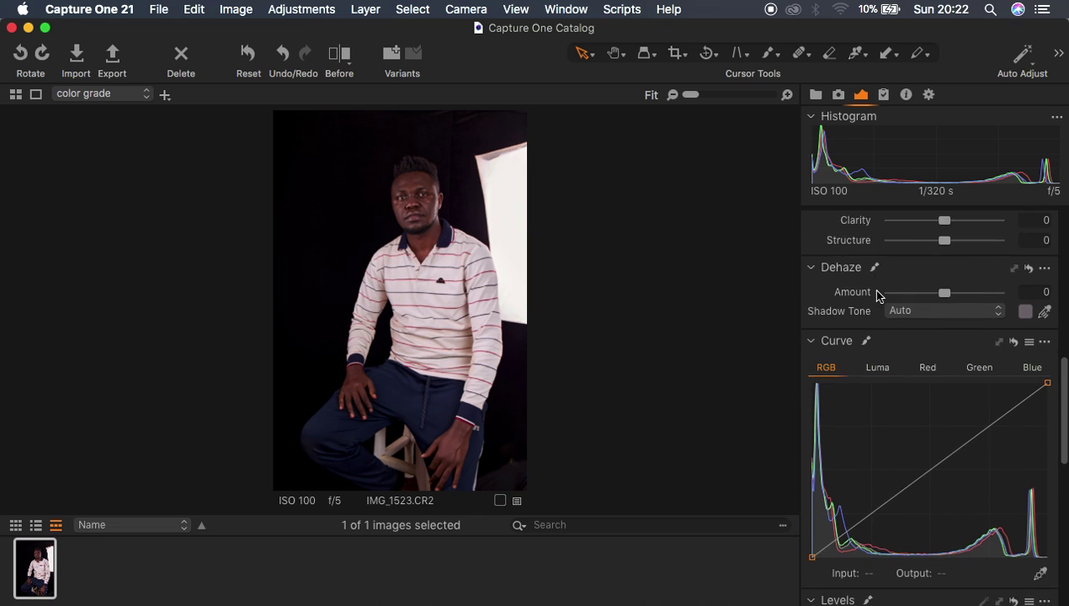
scroll(876, 294, "down", 10)
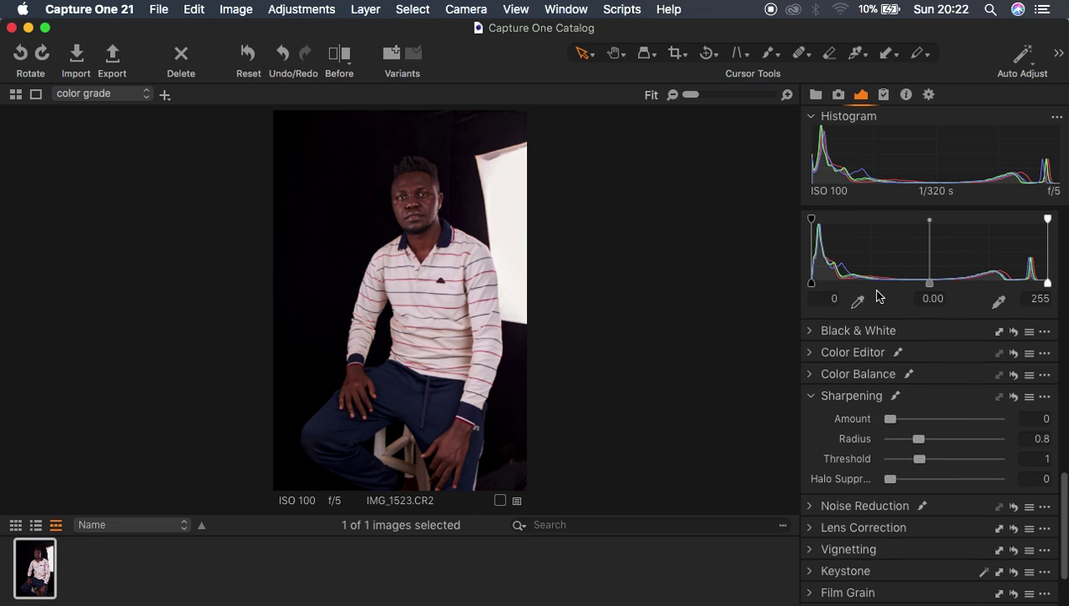
left_click(809, 352)
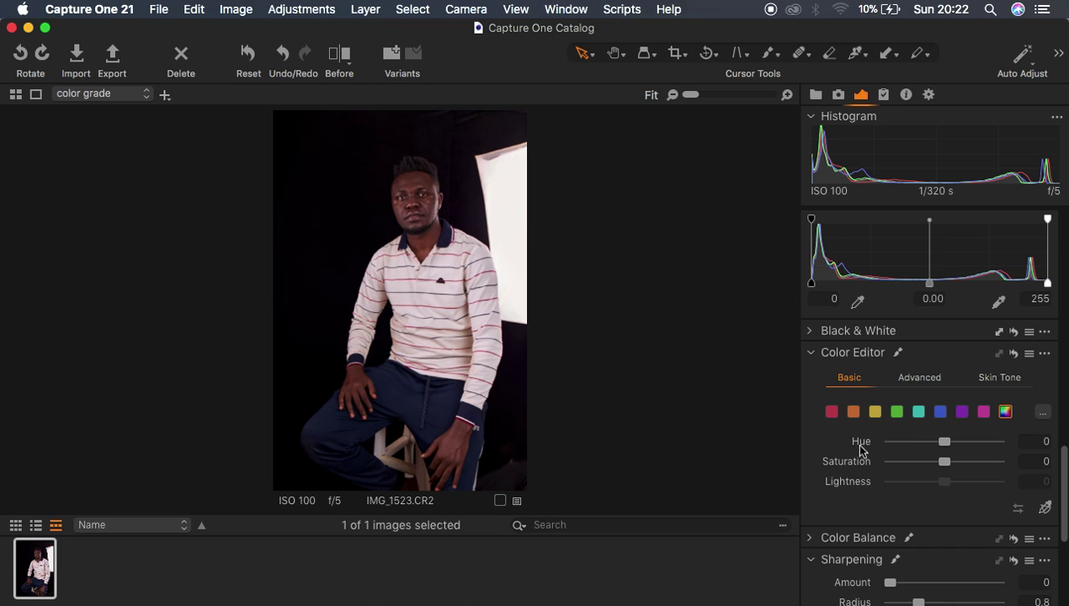
left_click(986, 413)
left_click(940, 416)
left_click(918, 415)
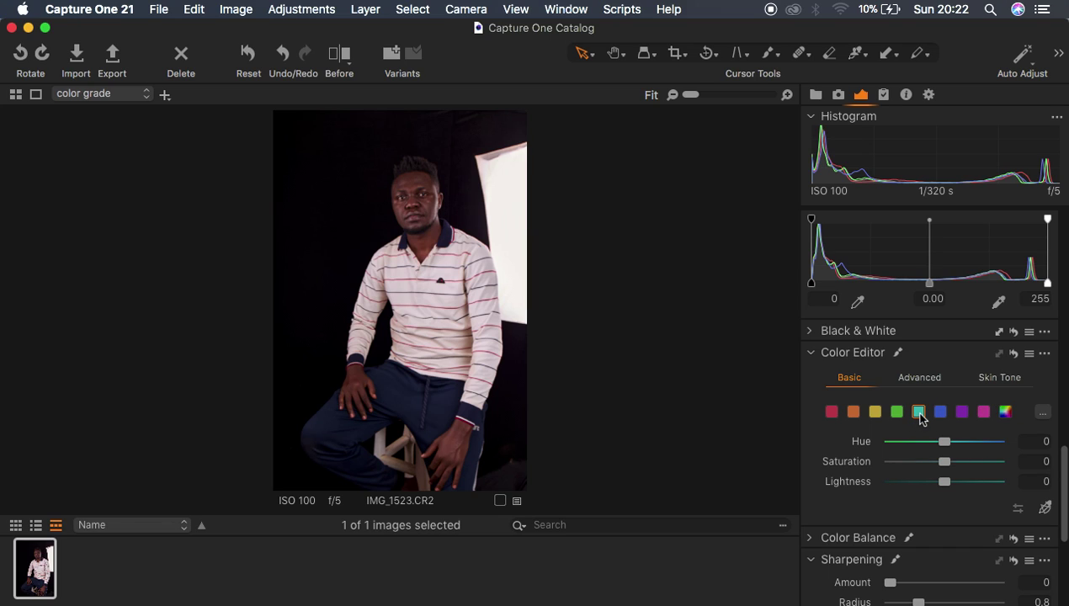
left_click(897, 414)
left_click(875, 413)
left_click(853, 413)
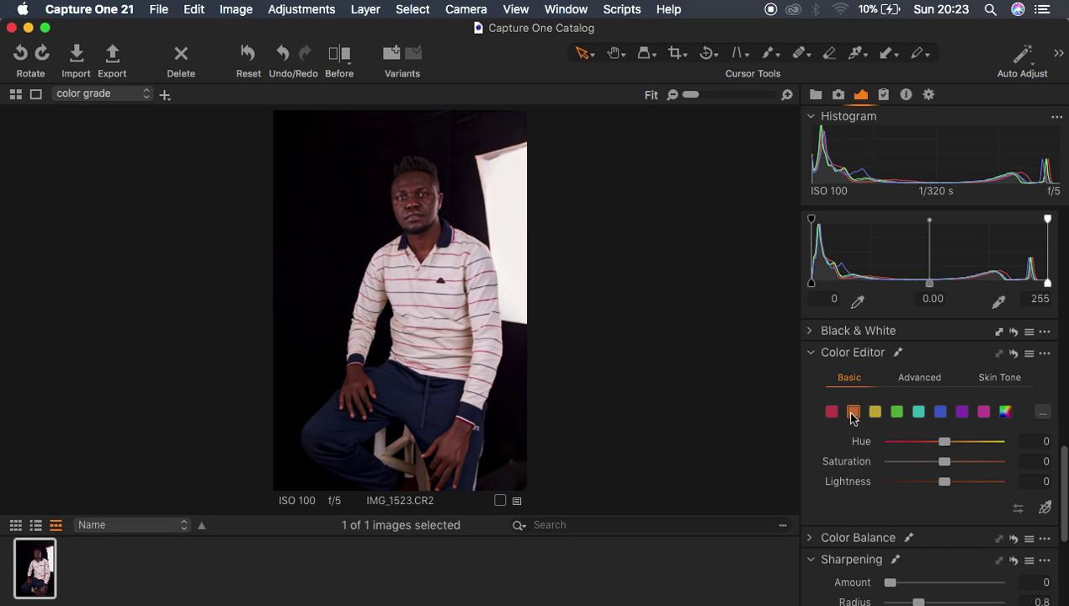
Look over the Advanced and Skin Tone modes of the Color Editor for the color grade layer
left_click(917, 376)
scroll(1002, 436, "down", 3)
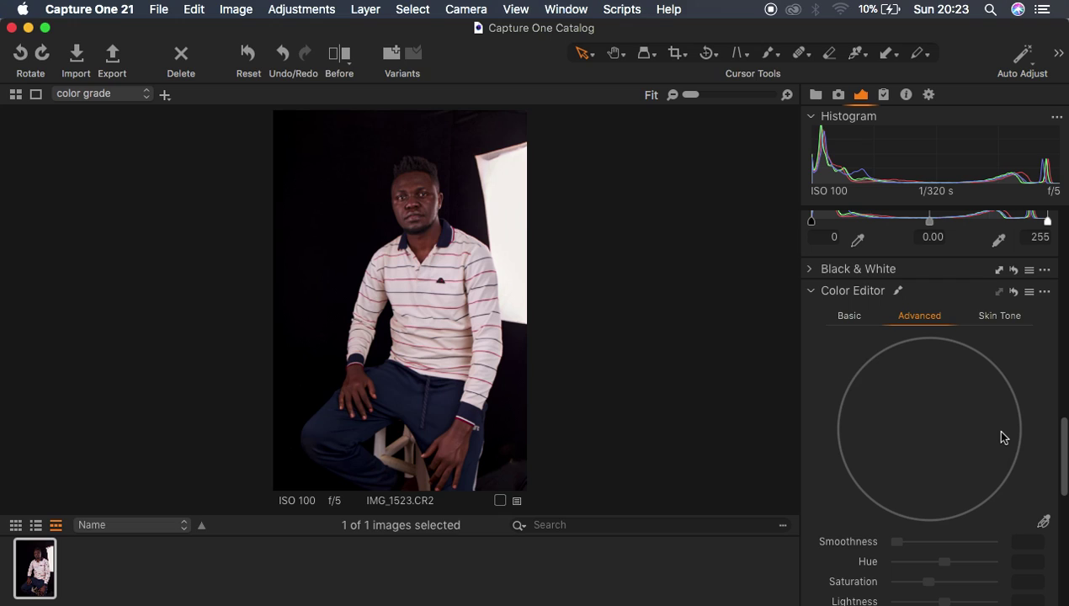
left_click(995, 317)
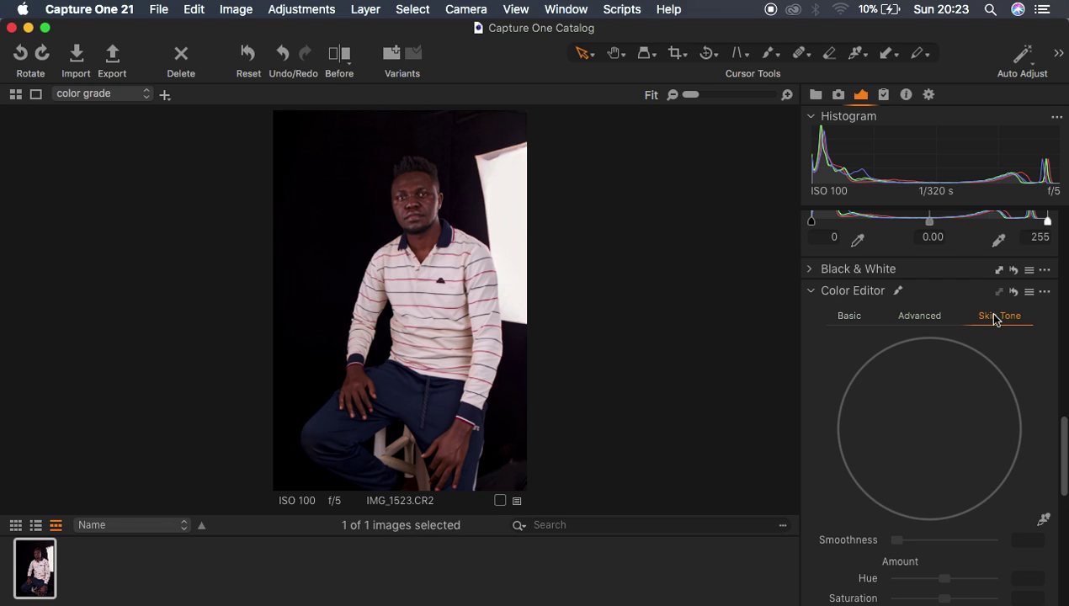
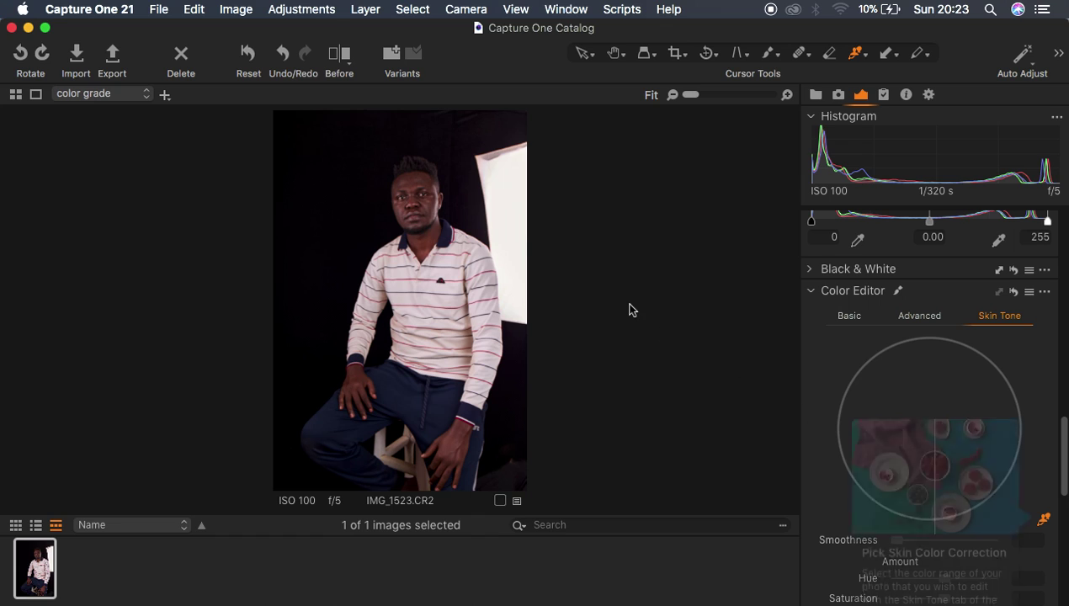
Sample the skin color on the man's cheek as the Skin Tone correction range for the color grade layer
key("super+plus")
key("super+plus")
key("super+plus")
key("super+plus")
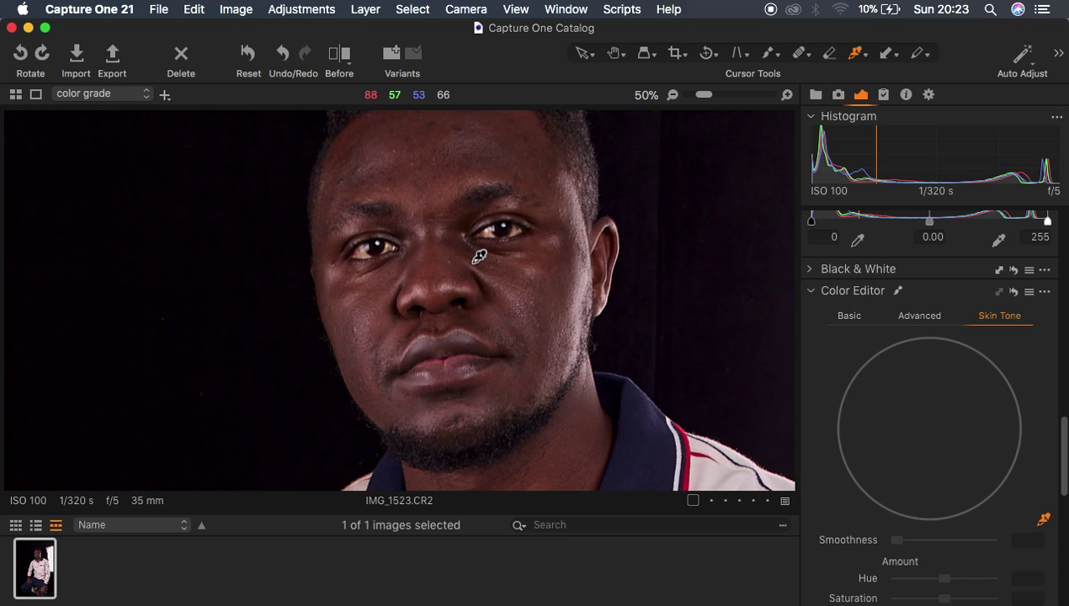
left_click(544, 243)
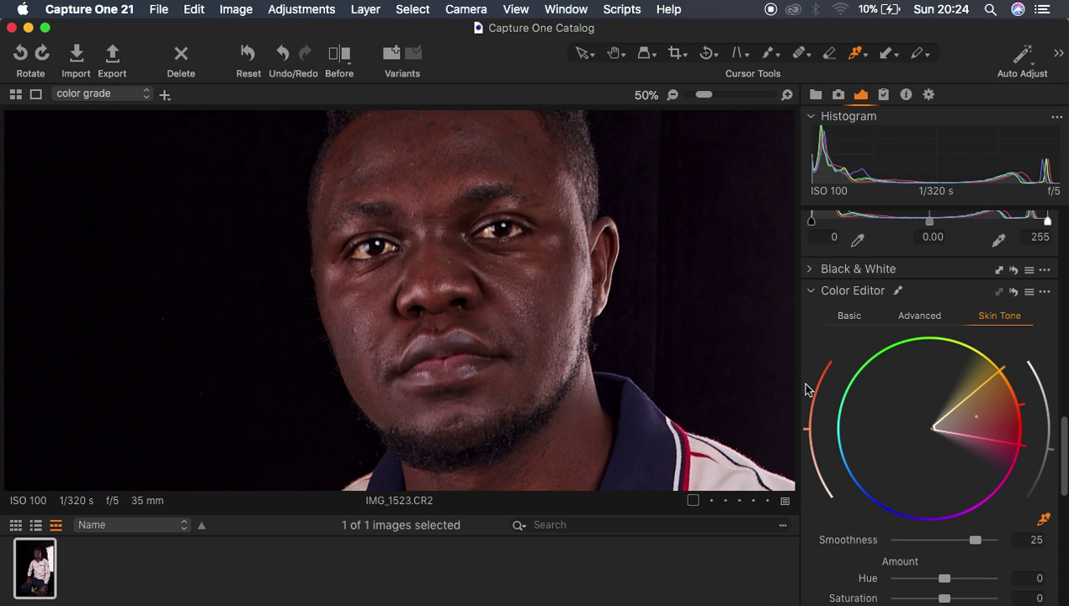
key("super+minus")
key("super+minus")
key("super+minus")
key("super+minus")
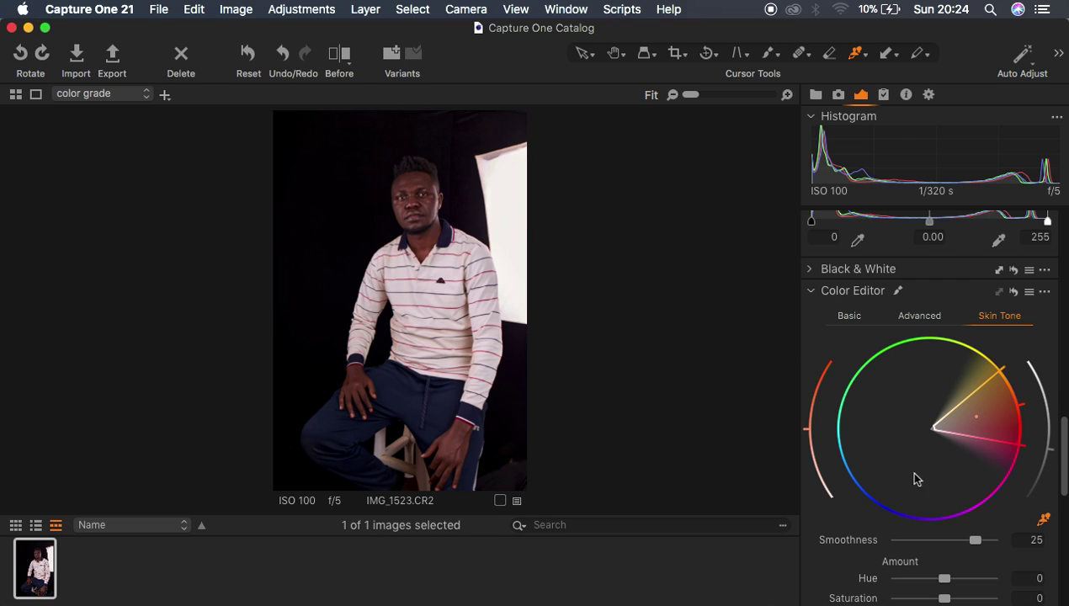
Even out the sampled skin tone by setting Uniformity Hue to 72.7 and Uniformity Saturation to 18.6
left_click_drag(1065, 451, 1065, 460)
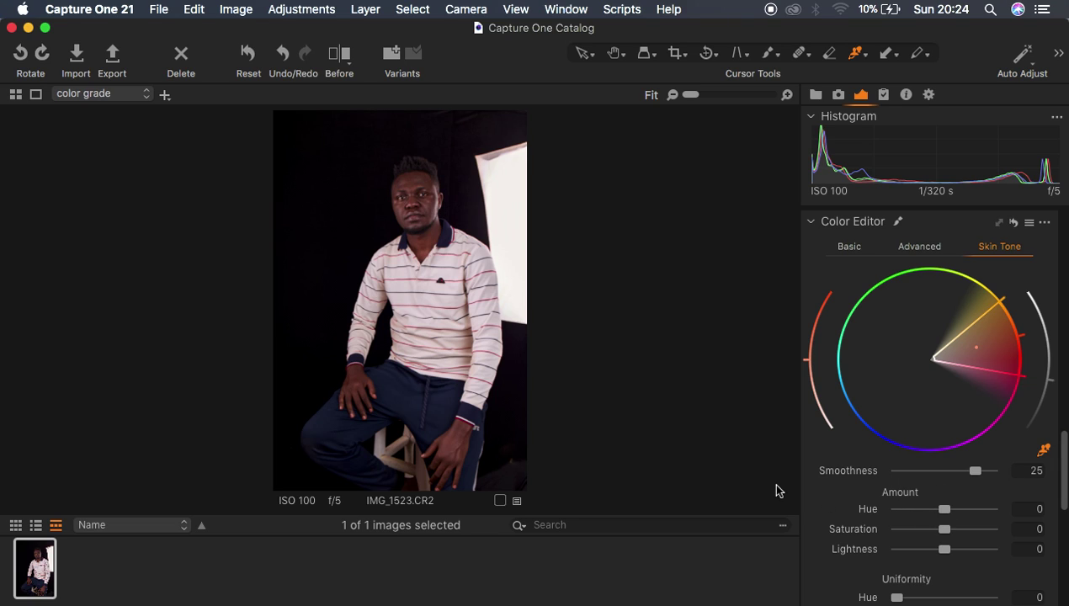
key("super+equal")
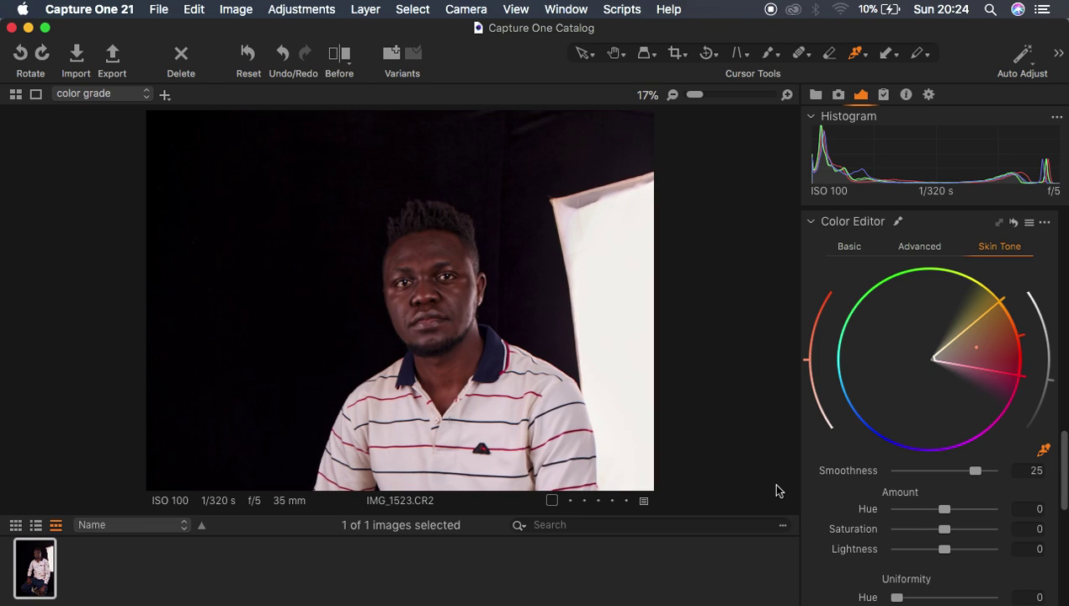
key("super+equal")
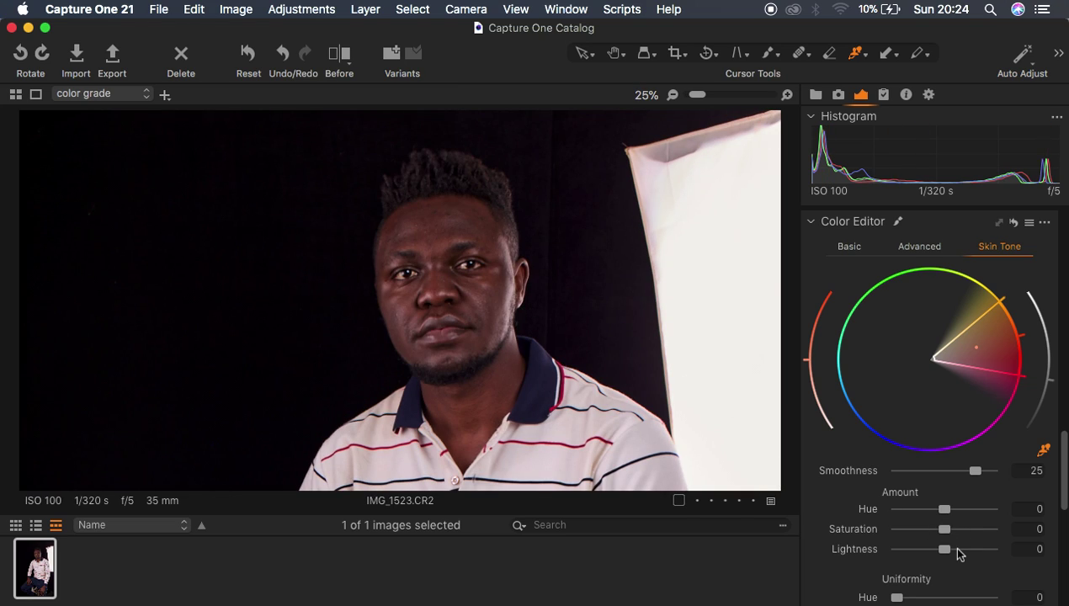
scroll(957, 553, "down", 5)
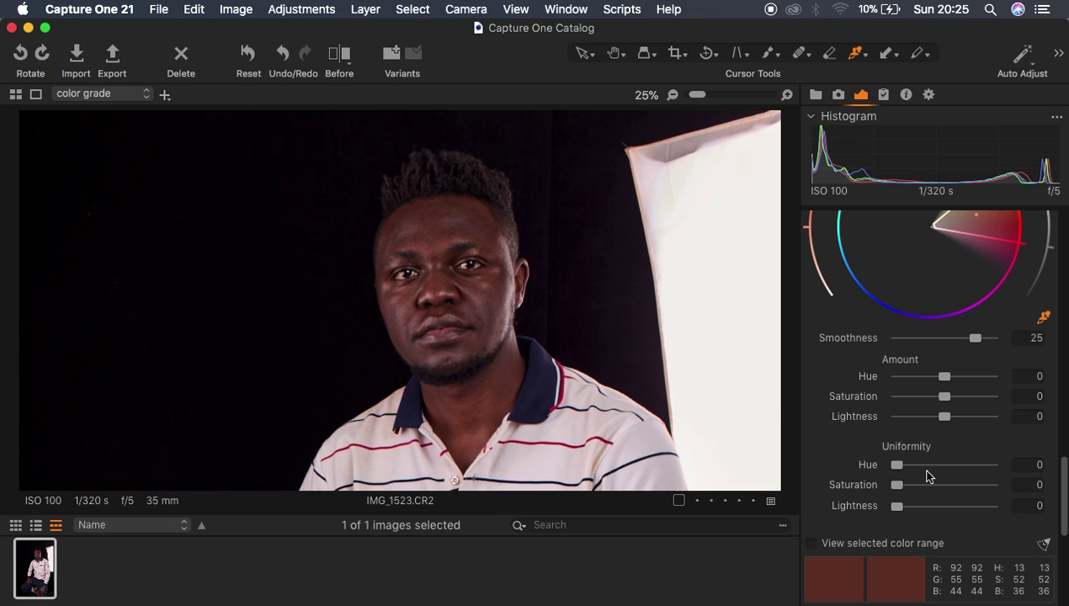
left_click_drag(897, 466, 964, 469)
key("super+0")
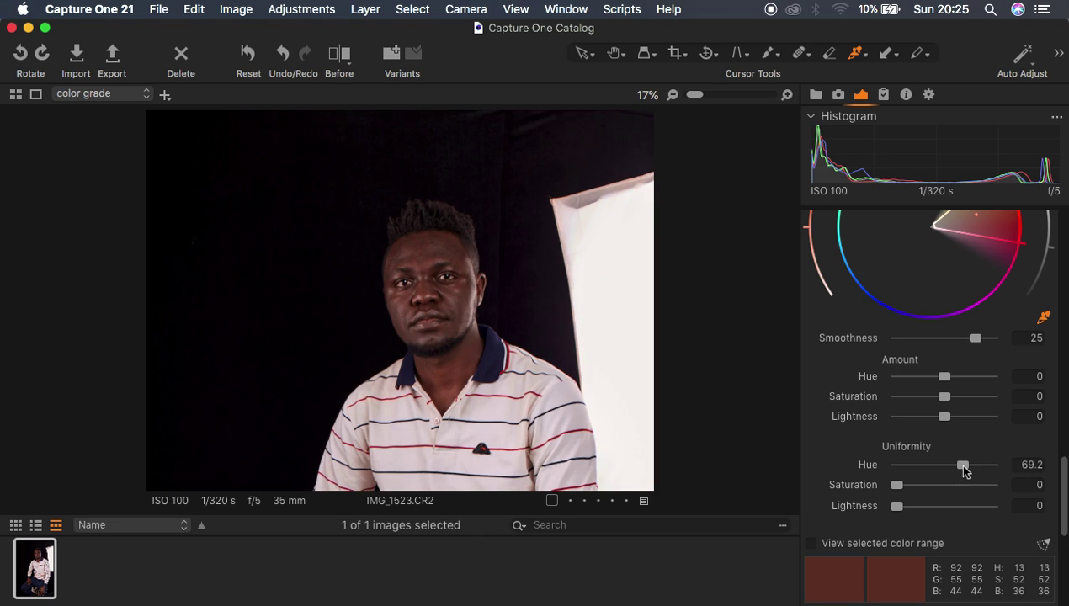
key("super+plus")
key("super+plus")
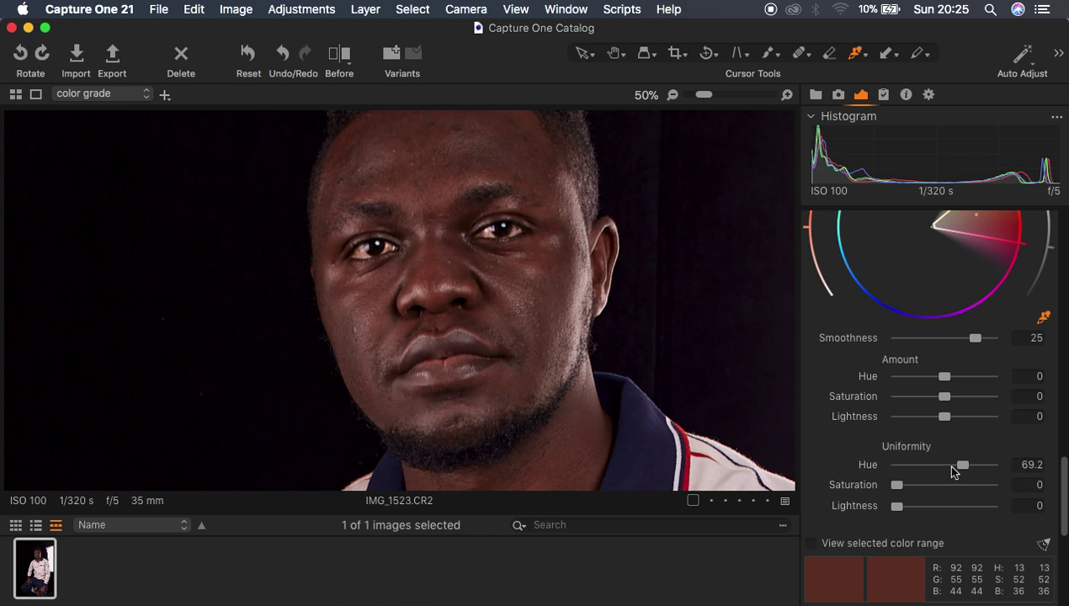
key("super+minus")
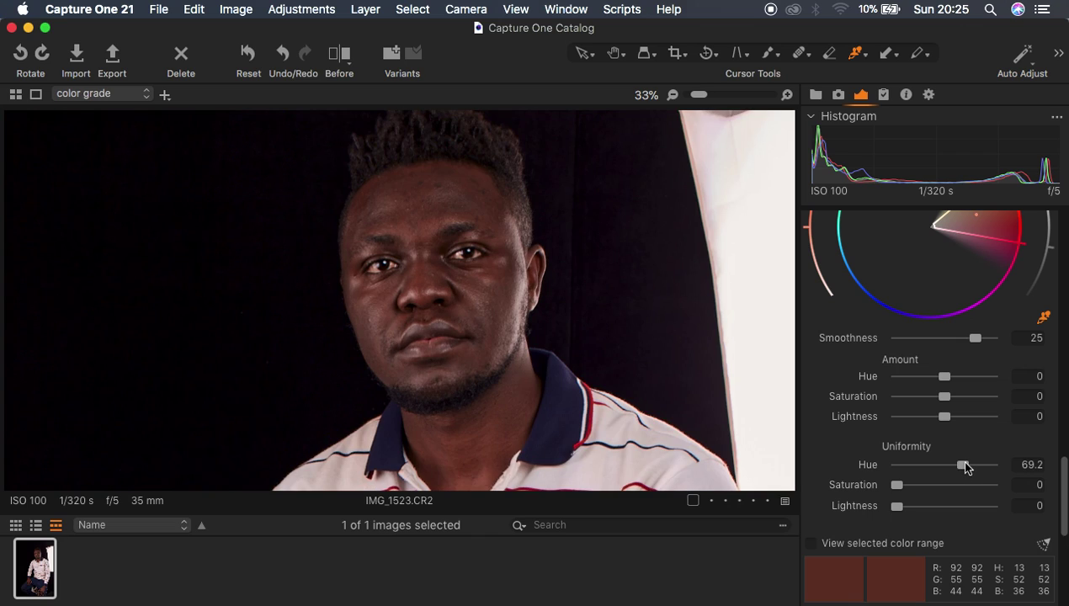
left_click_drag(965, 467, 967, 468)
left_click_drag(968, 467, 969, 468)
left_click_drag(897, 485, 917, 490)
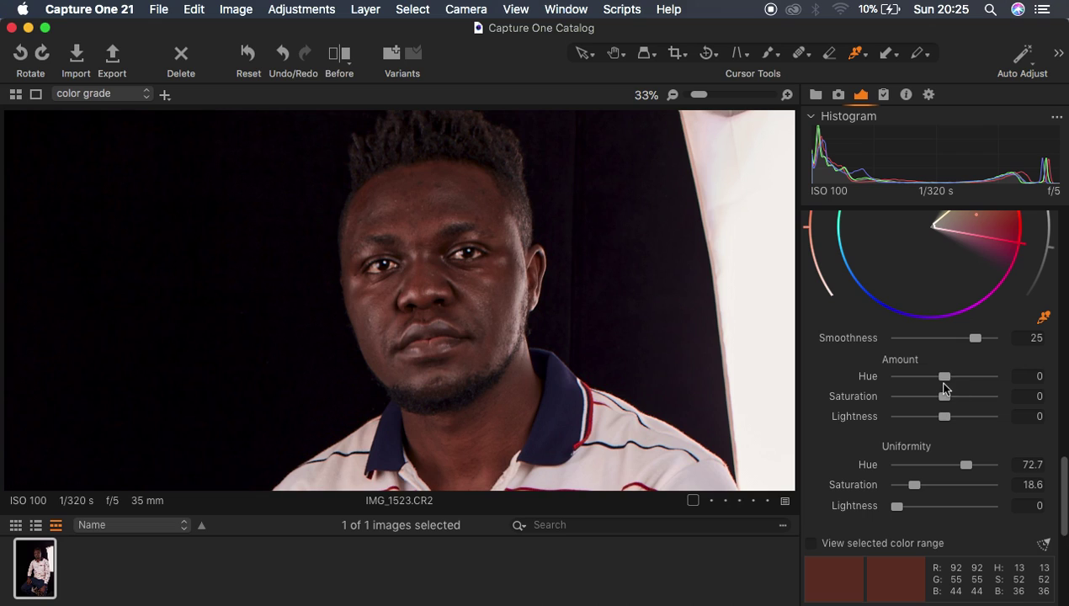
Shift the skin tone's Amount Hue to 0.5 after testing both extremes, and set its Amount Saturation to -1.4
left_click_drag(944, 377, 906, 381)
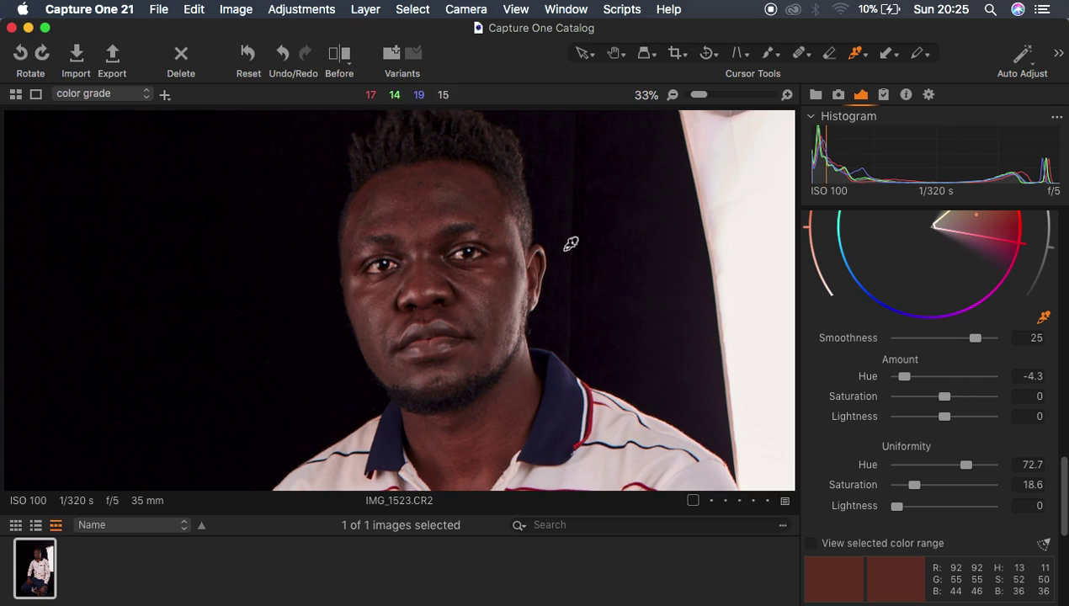
left_click_drag(906, 376, 1006, 374)
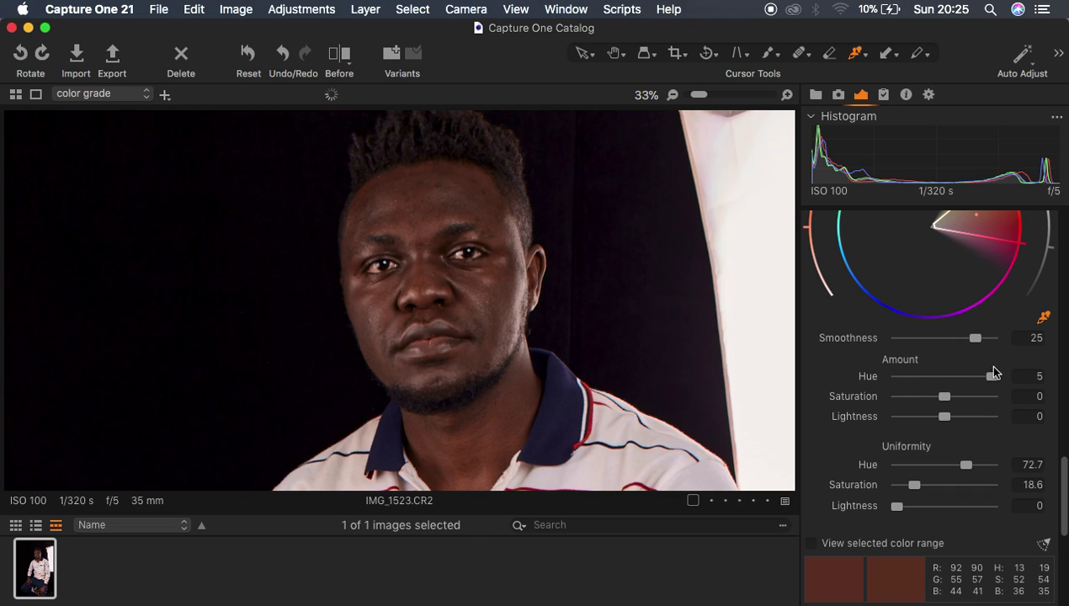
left_click_drag(991, 377, 949, 378)
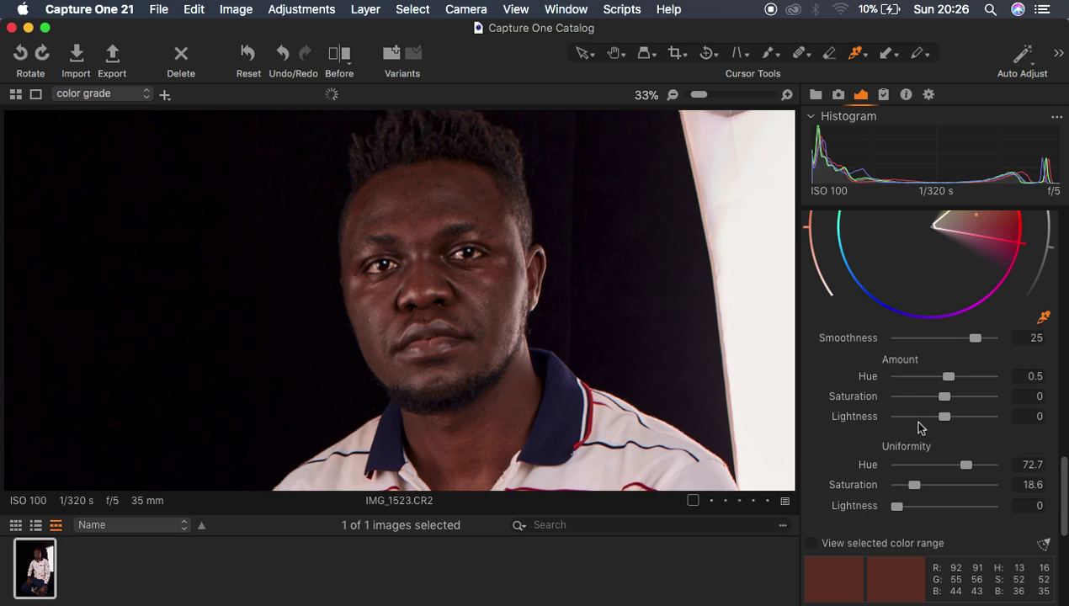
left_click_drag(943, 398, 940, 400)
key("super+0")
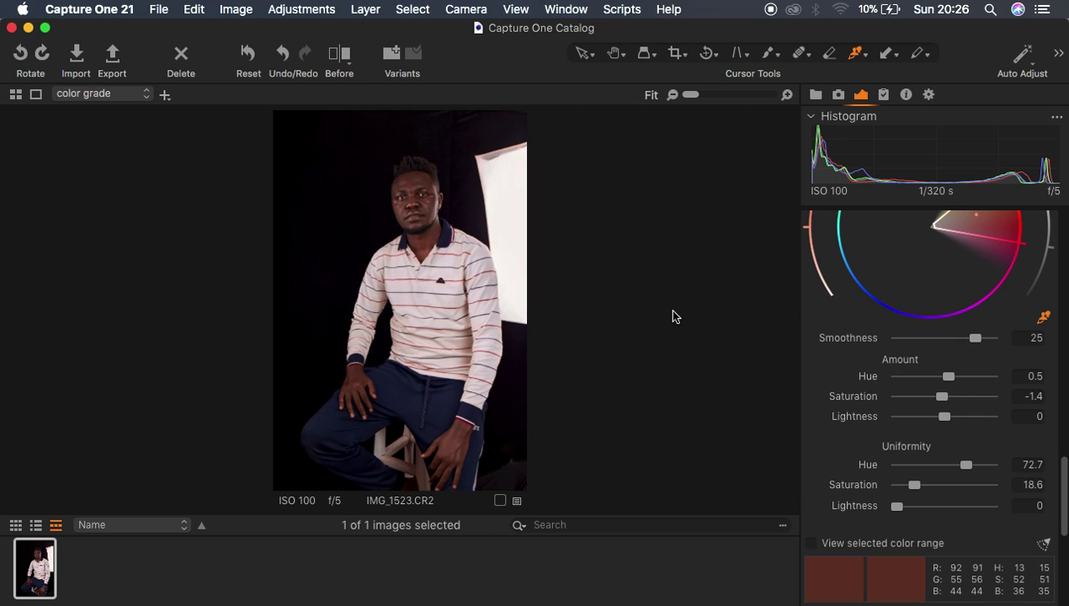
Compare the edited portrait with the original by moving the before/after split across the image, and end the comparison
left_click(339, 57)
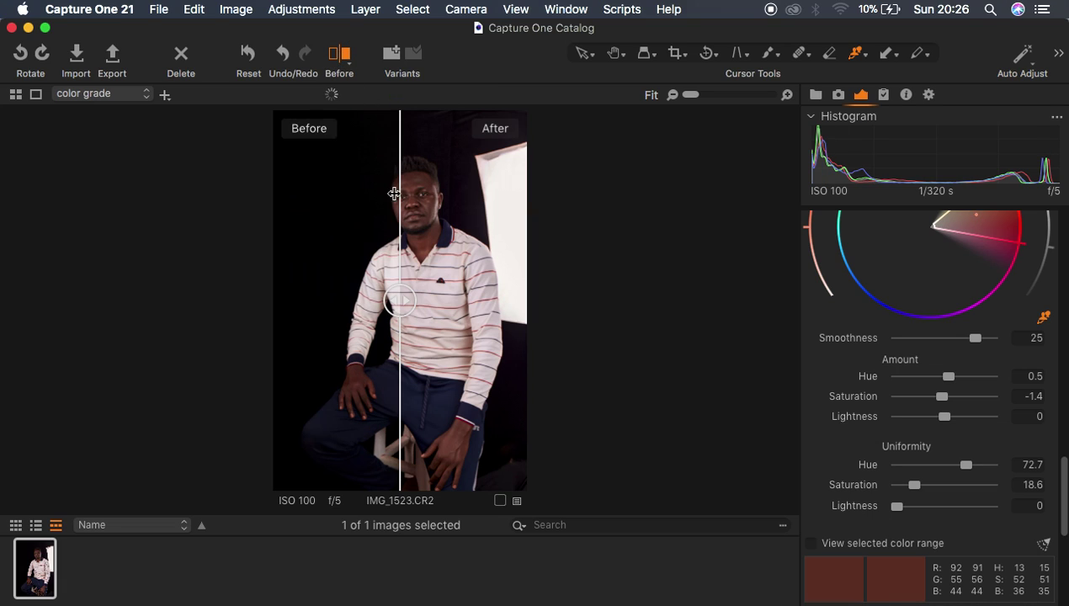
key("super+plus")
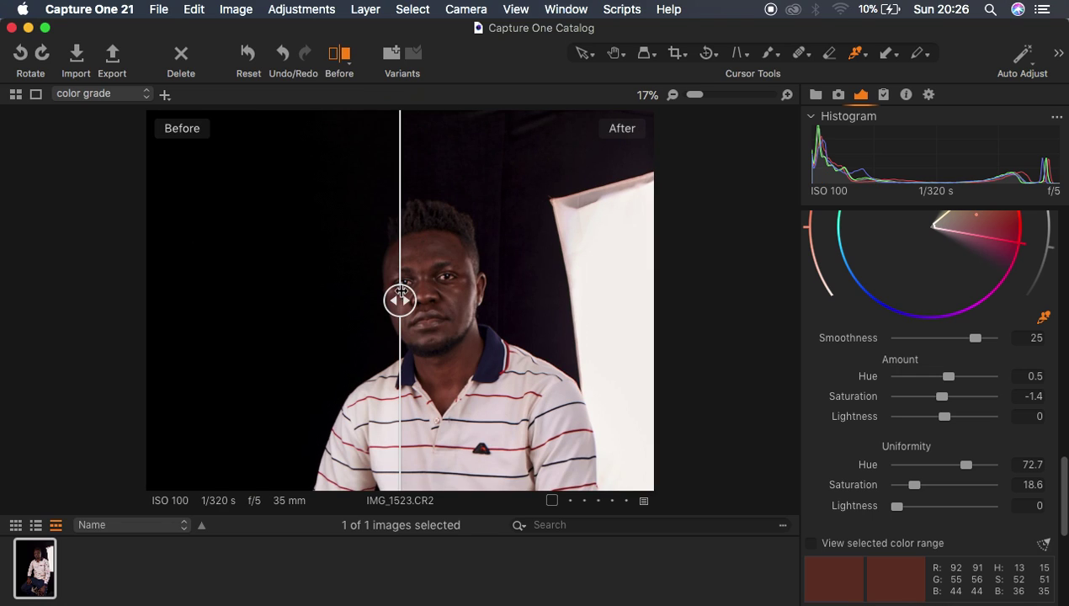
left_click_drag(400, 301, 697, 266)
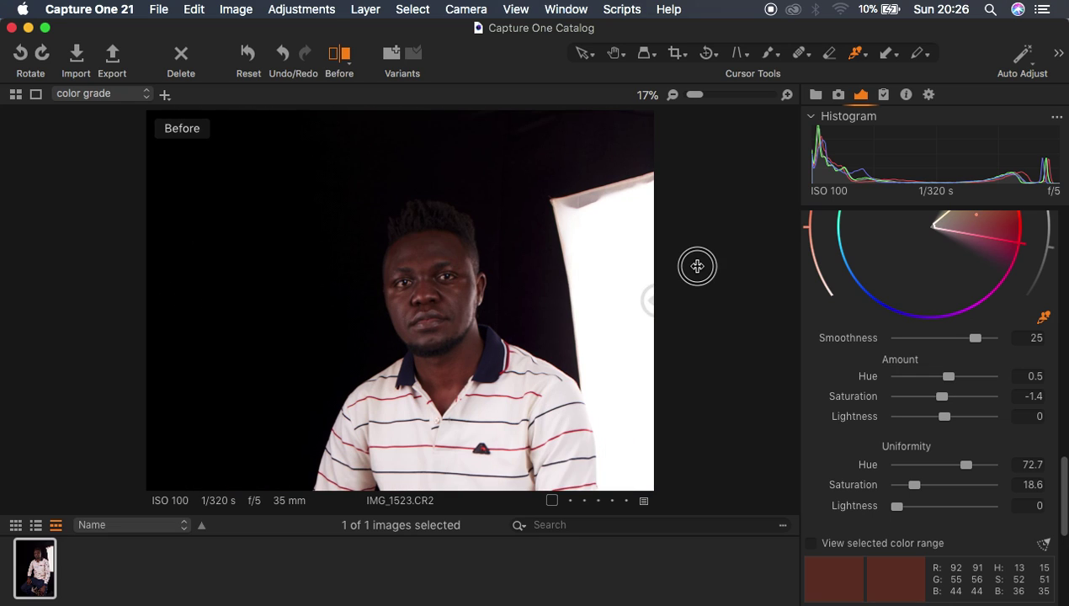
left_click(335, 58)
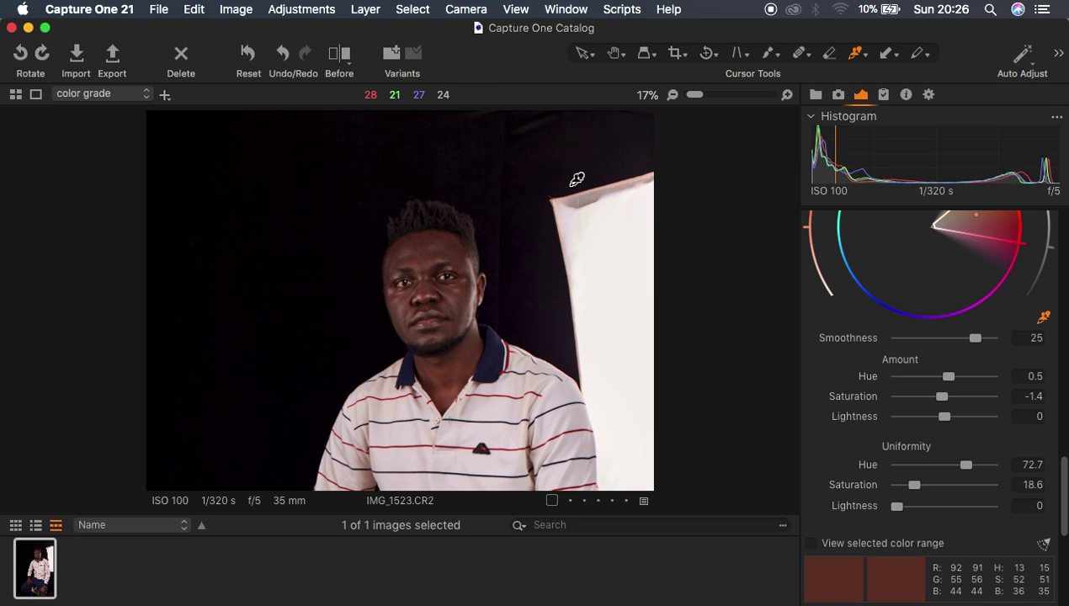
key("super+0")
key("super+equal")
key("super+0")
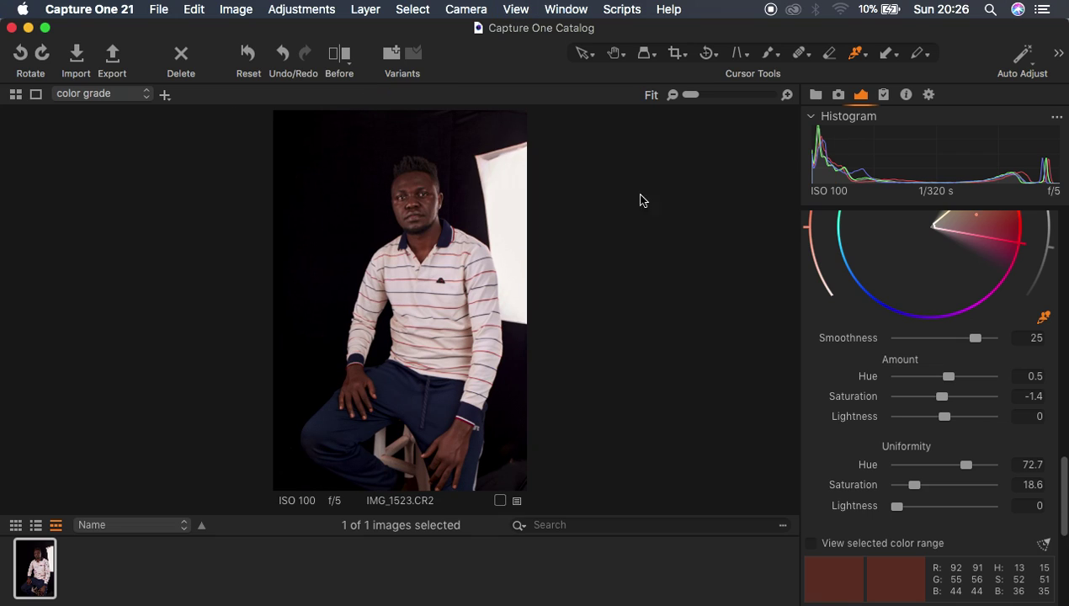
Set the color grade layer's opacity to 100 and try the Erase Mask tool across the man's head
left_click_drag(1065, 484, 1044, 202)
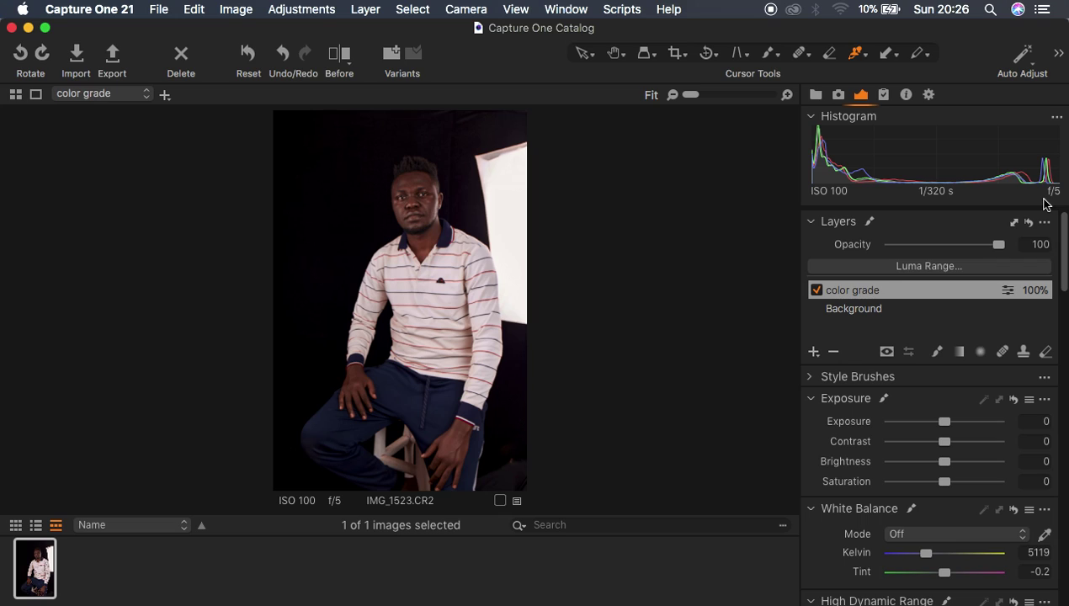
left_click_drag(977, 246, 1019, 244)
left_click(829, 55)
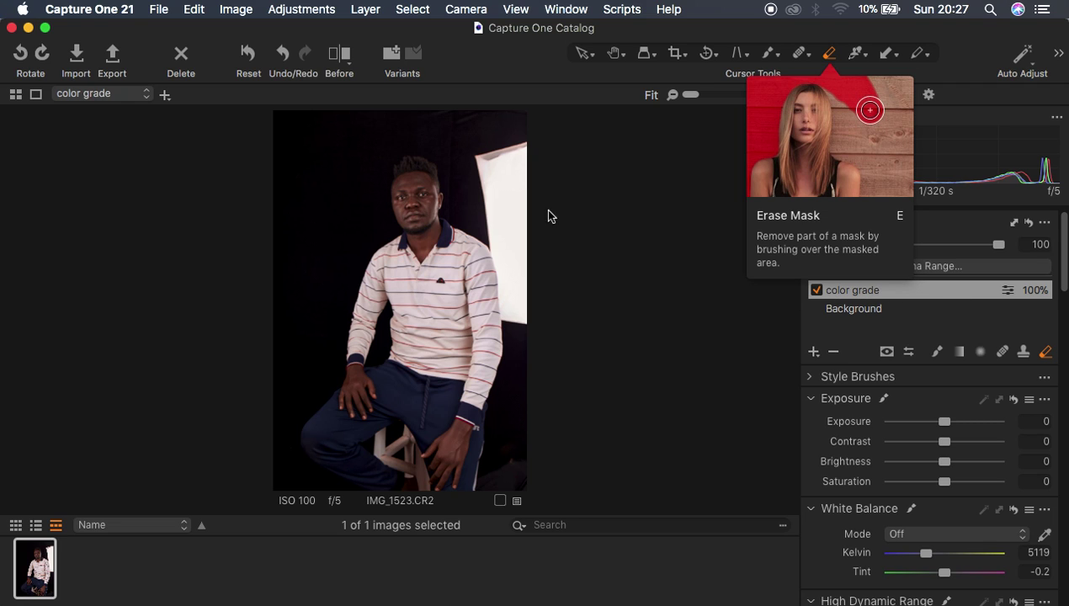
scroll(499, 303, "up", 2)
scroll(499, 303, "up", 1)
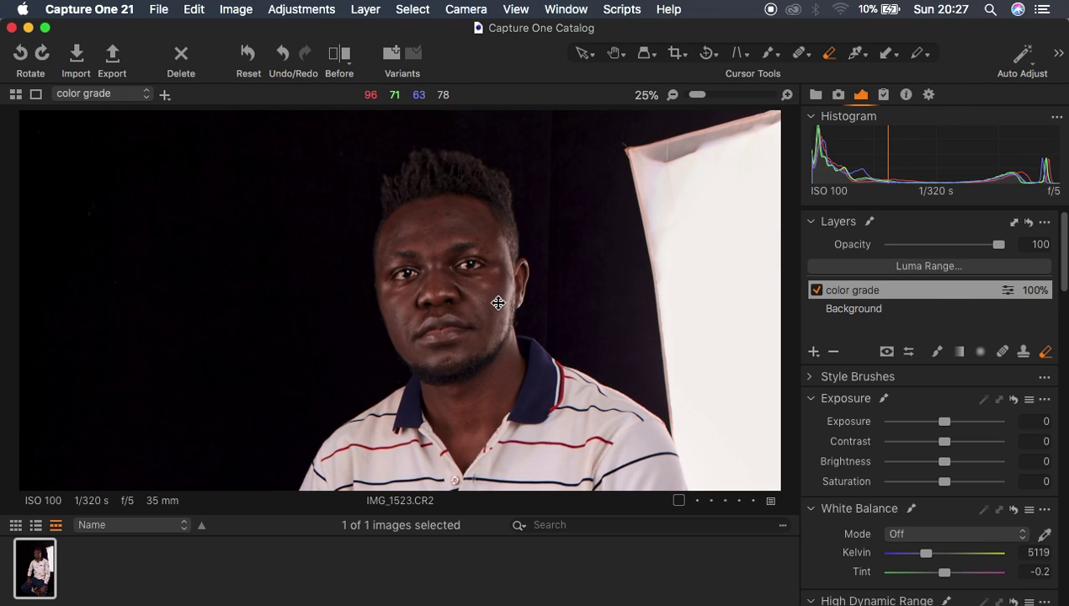
mouse_move(386, 181)
left_mouse_down()
mouse_move(475, 174)
mouse_move(446, 157)
mouse_move(494, 179)
mouse_move(460, 163)
mouse_move(389, 179)
mouse_move(489, 173)
mouse_move(477, 167)
mouse_move(506, 181)
mouse_move(458, 148)
mouse_move(382, 172)
mouse_move(509, 171)
mouse_move(499, 172)
mouse_move(515, 196)
mouse_move(575, 193)
left_mouse_up()
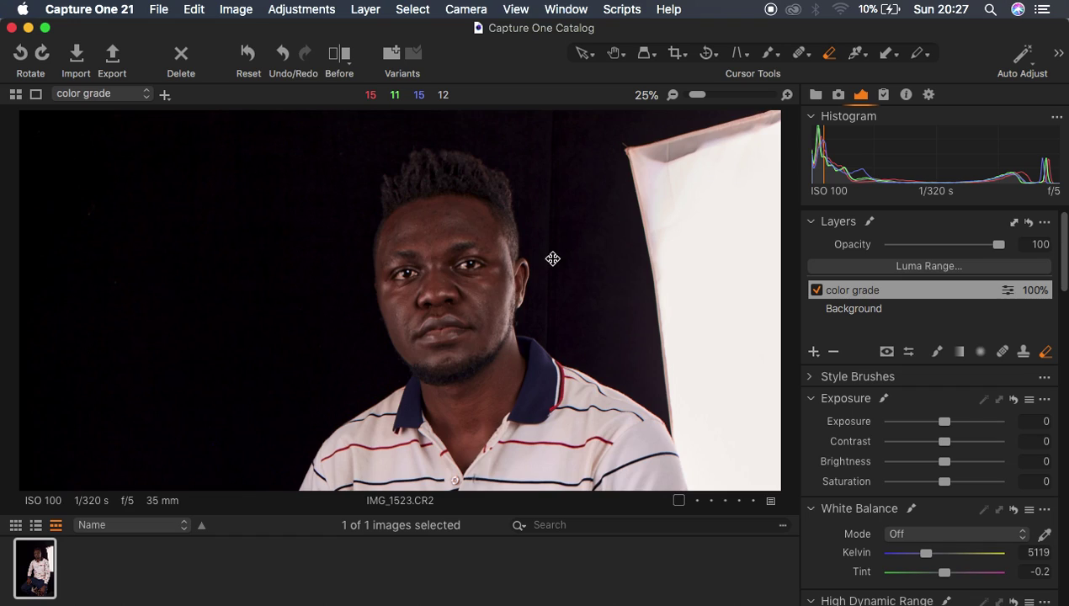
key("super+0")
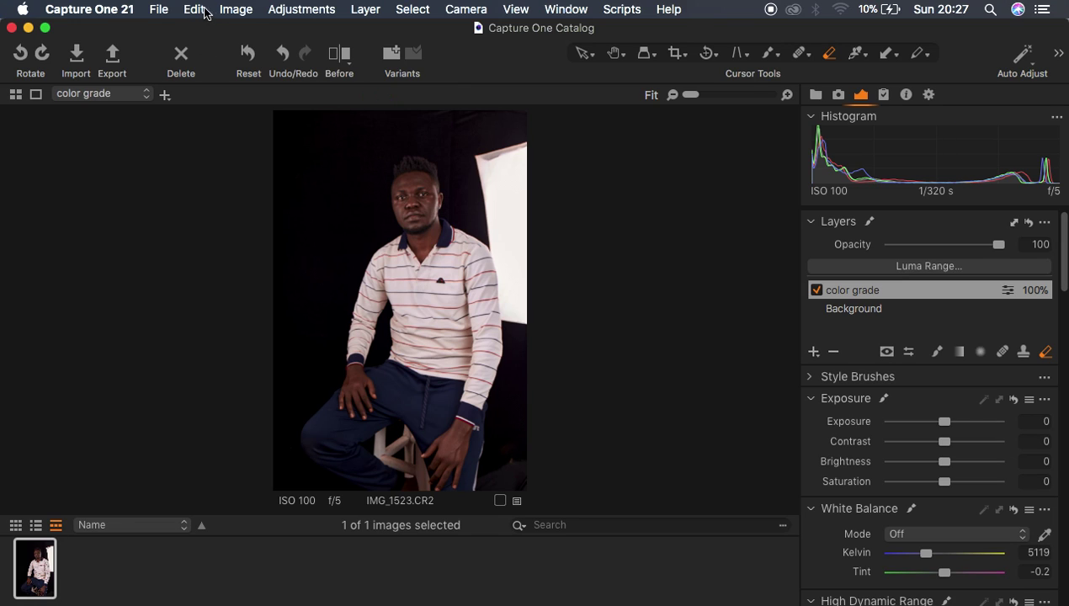
Send the portrait to Adobe Photoshop 2020 as a 16-bit uncompressed TIFF with Adobe RGB (1998), 300 px/in and 100% scale
left_click(230, 12)
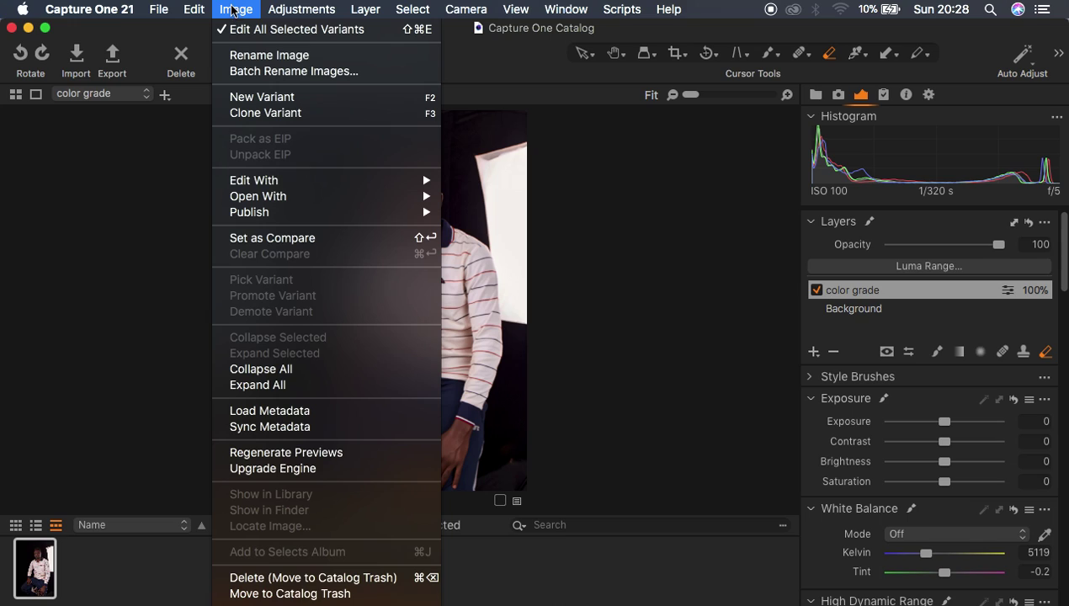
mouse_move(270, 186)
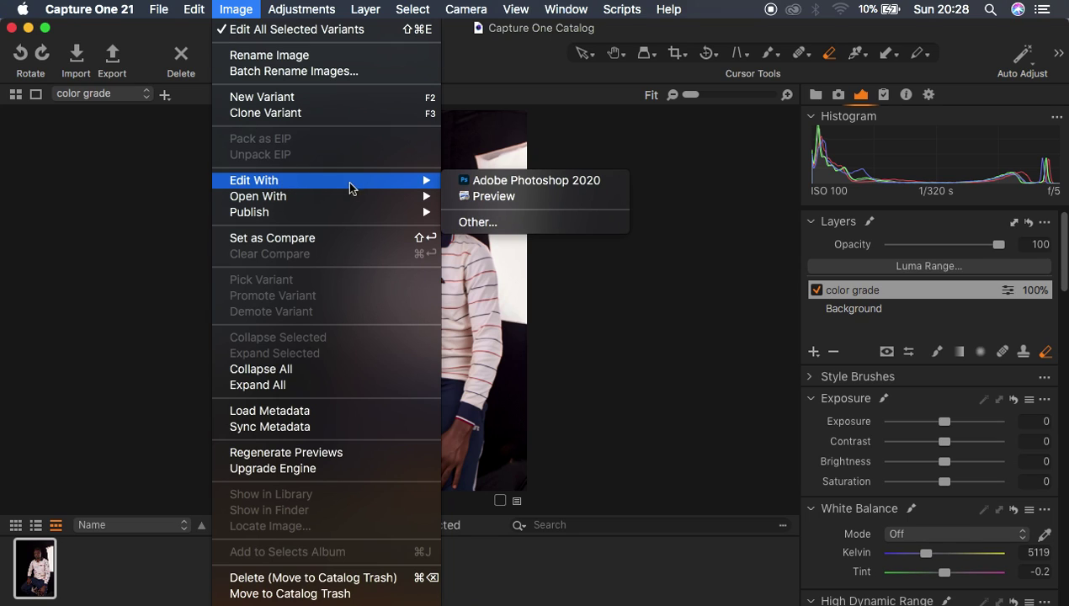
left_click(516, 186)
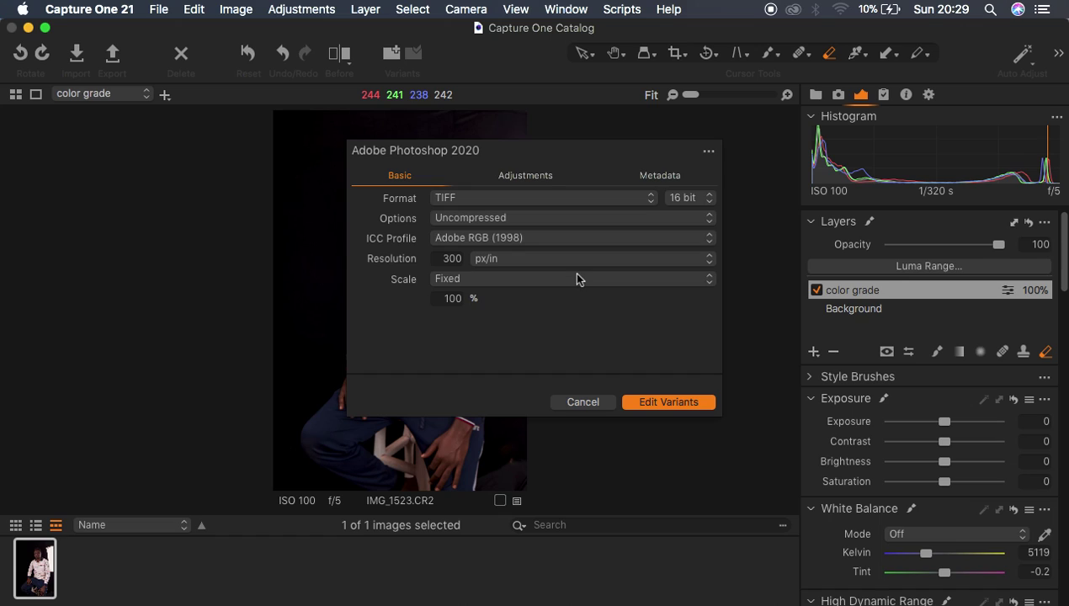
left_click(600, 224)
left_click(601, 223)
left_click(667, 404)
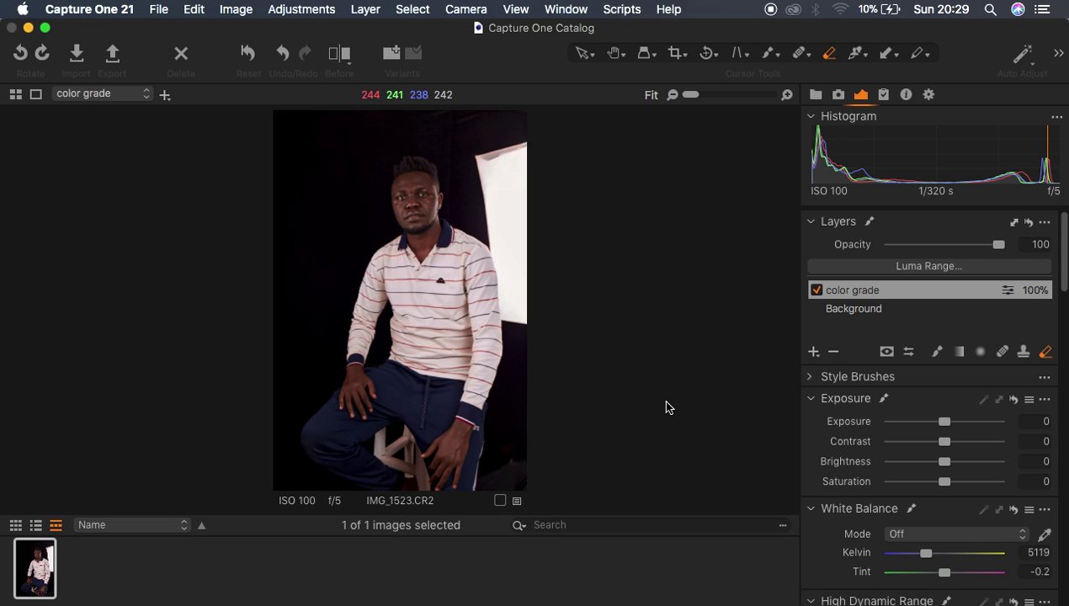